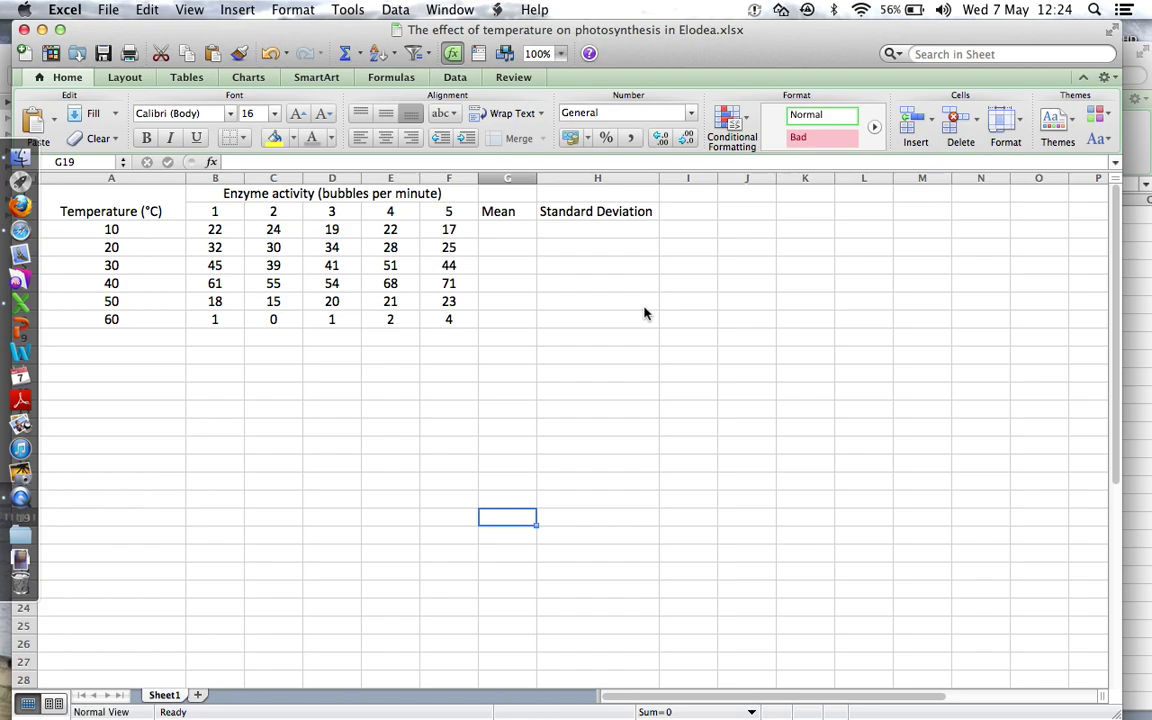
Enter =AVERAGE(B3:F3) in G3 to calculate the mean of the five readings at 10 °C
click(510, 230)
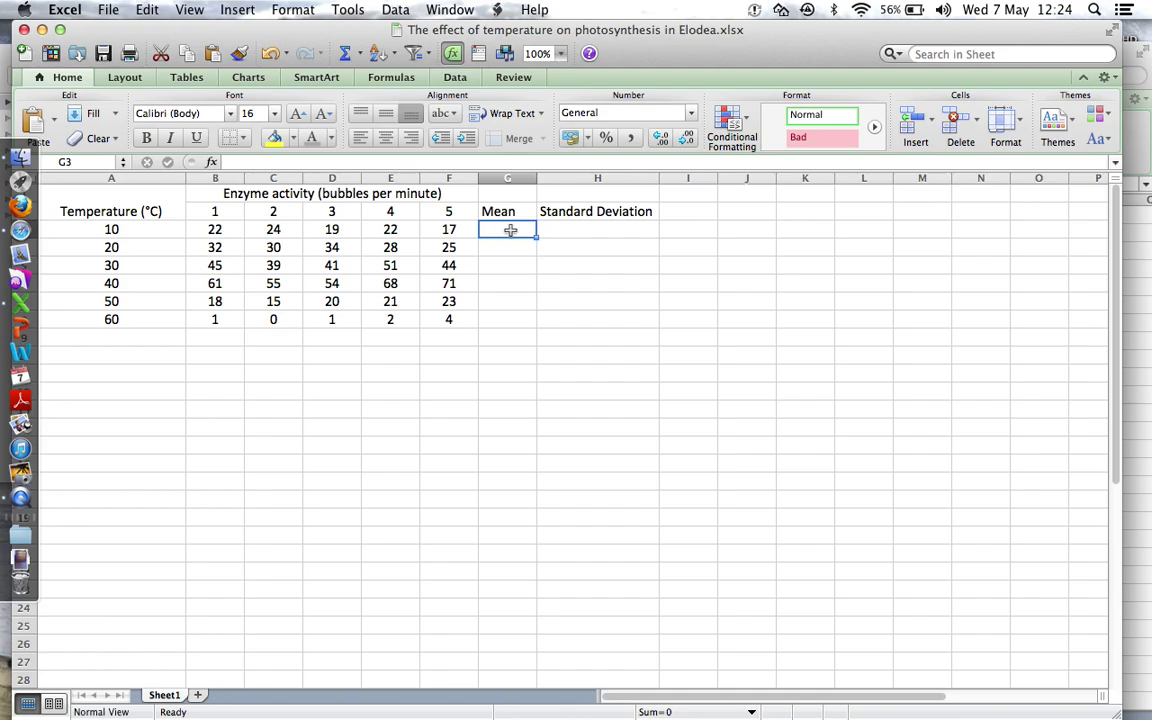
text(=ave)
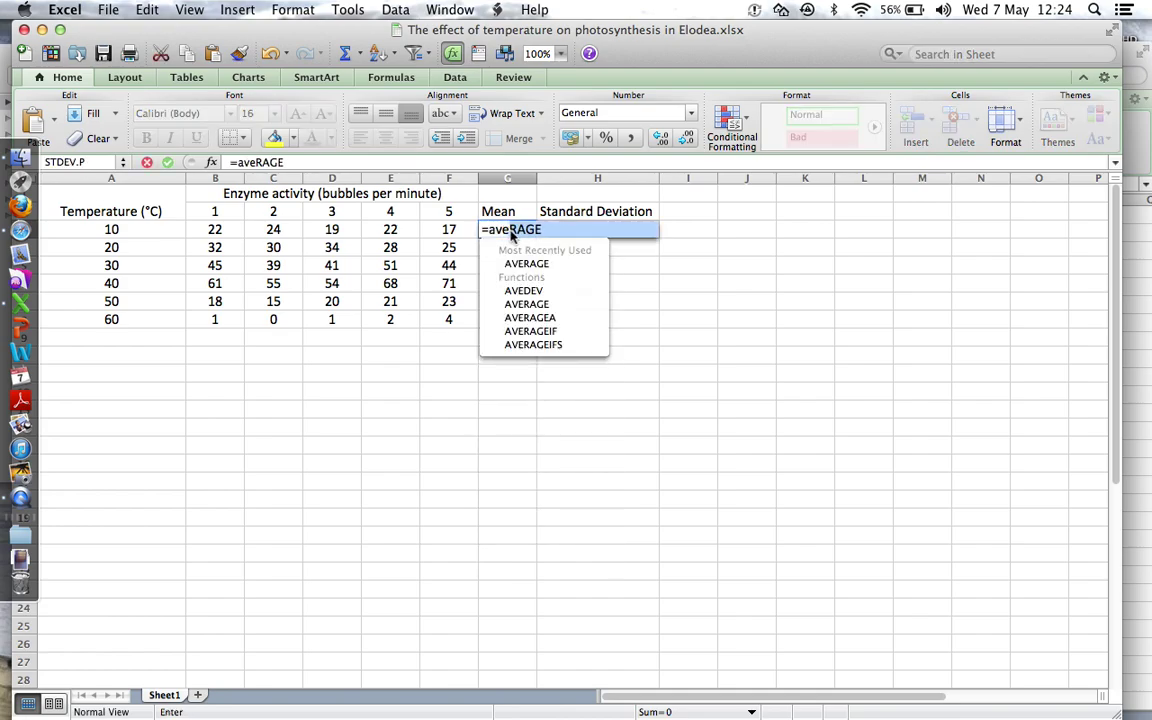
text(rage()
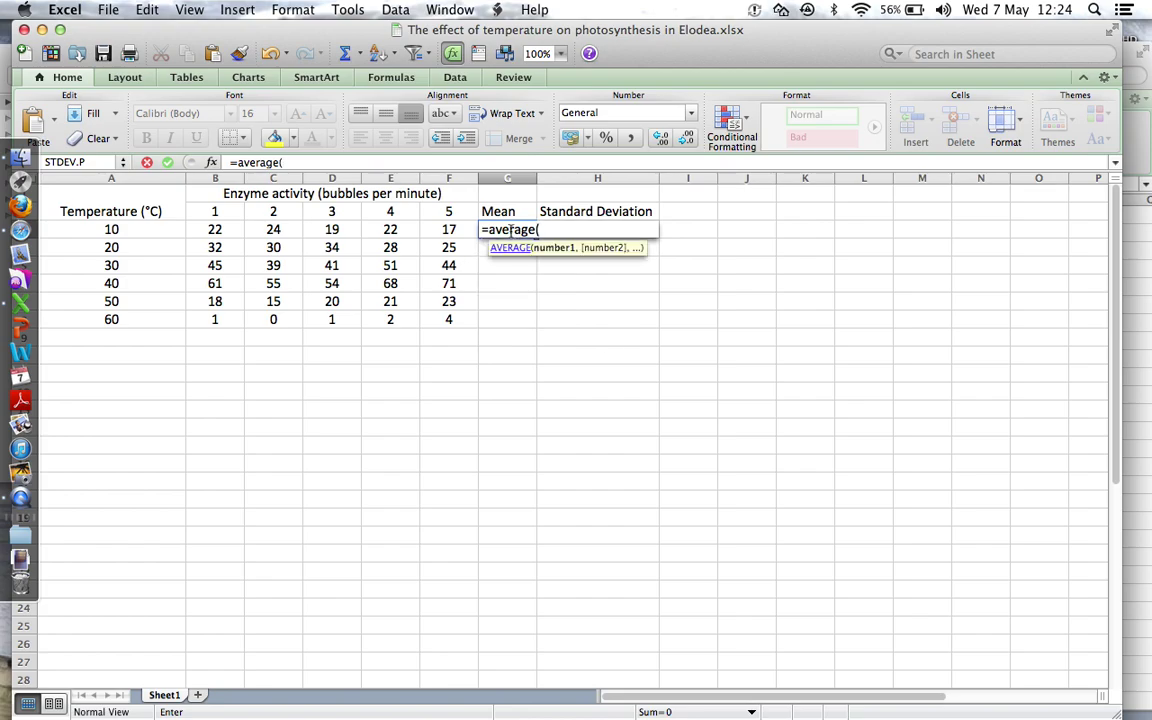
click(224, 232)
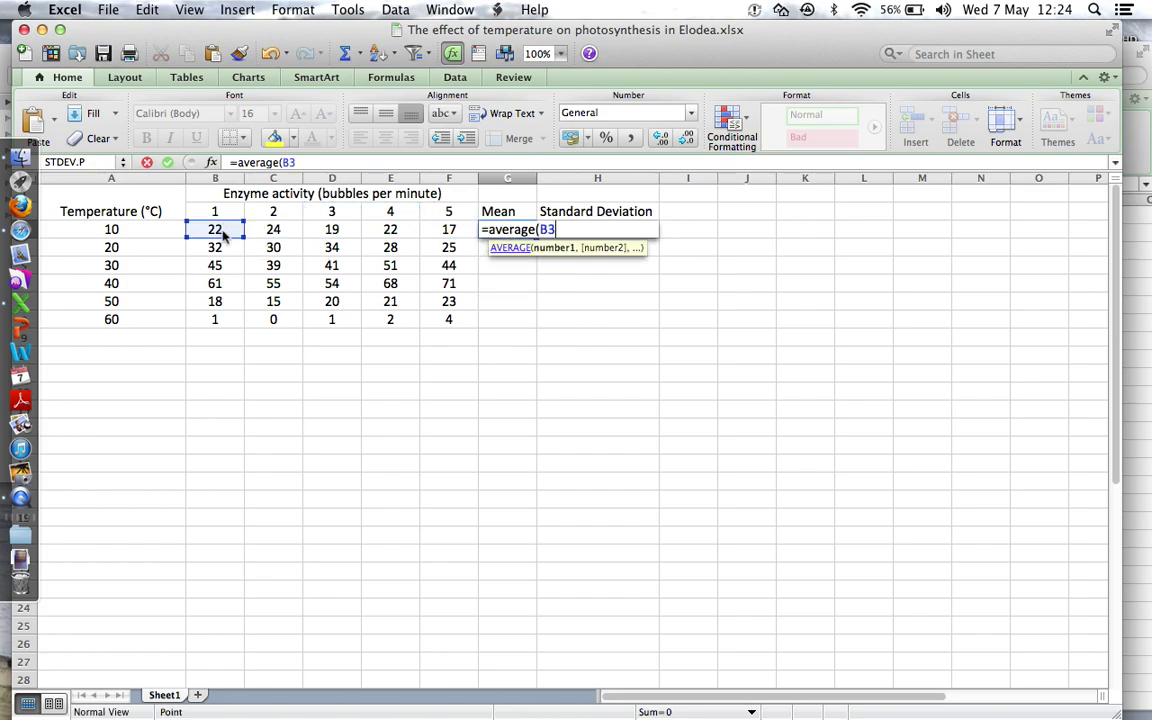
drag(224, 232, 444, 233)
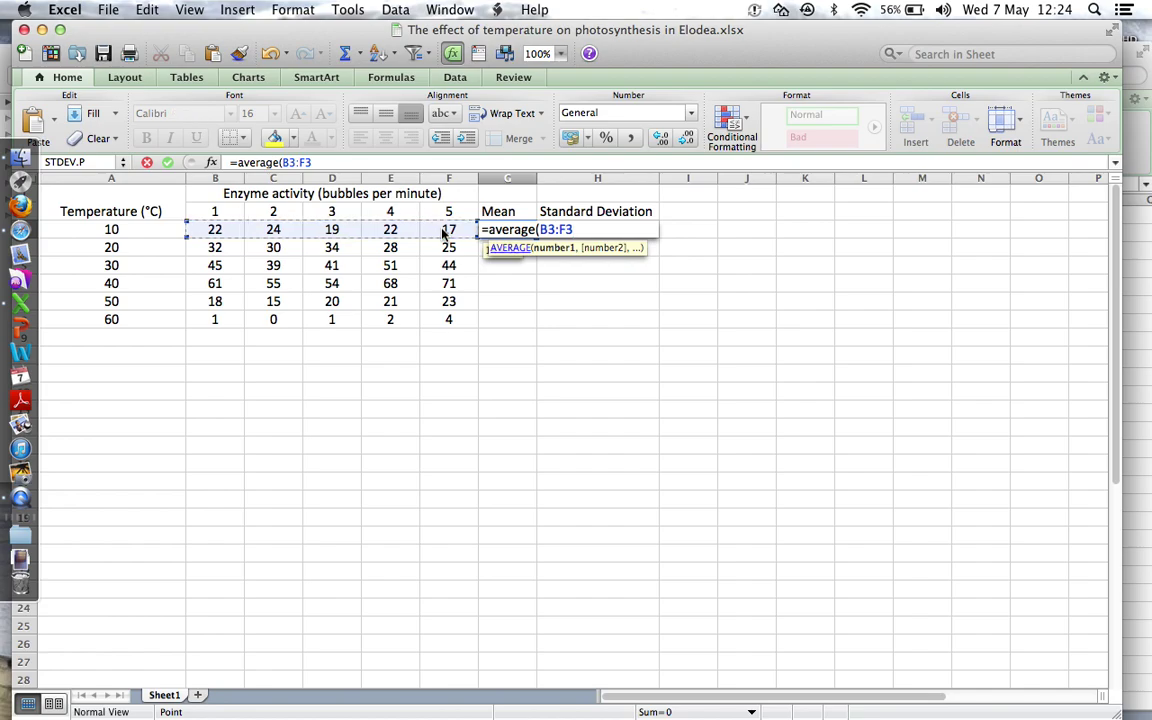
text())
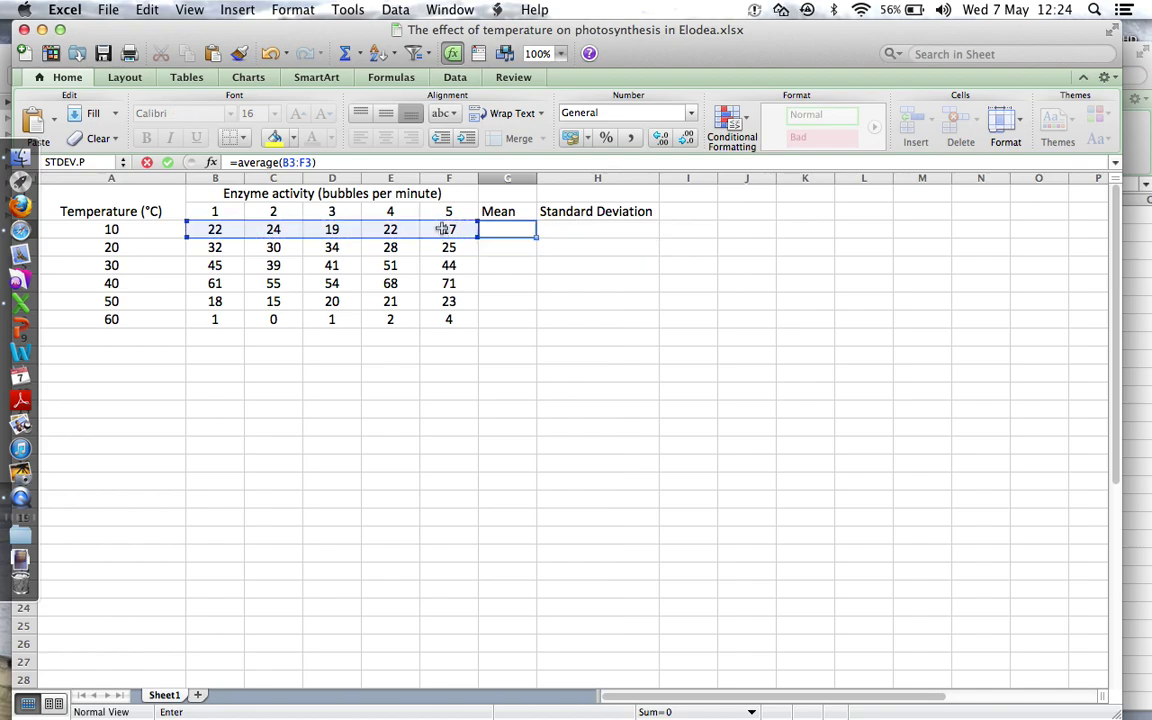
key(Return)
Fill the mean formula from G3 down to G8 to cover every temperature up to 60 °C
click(512, 229)
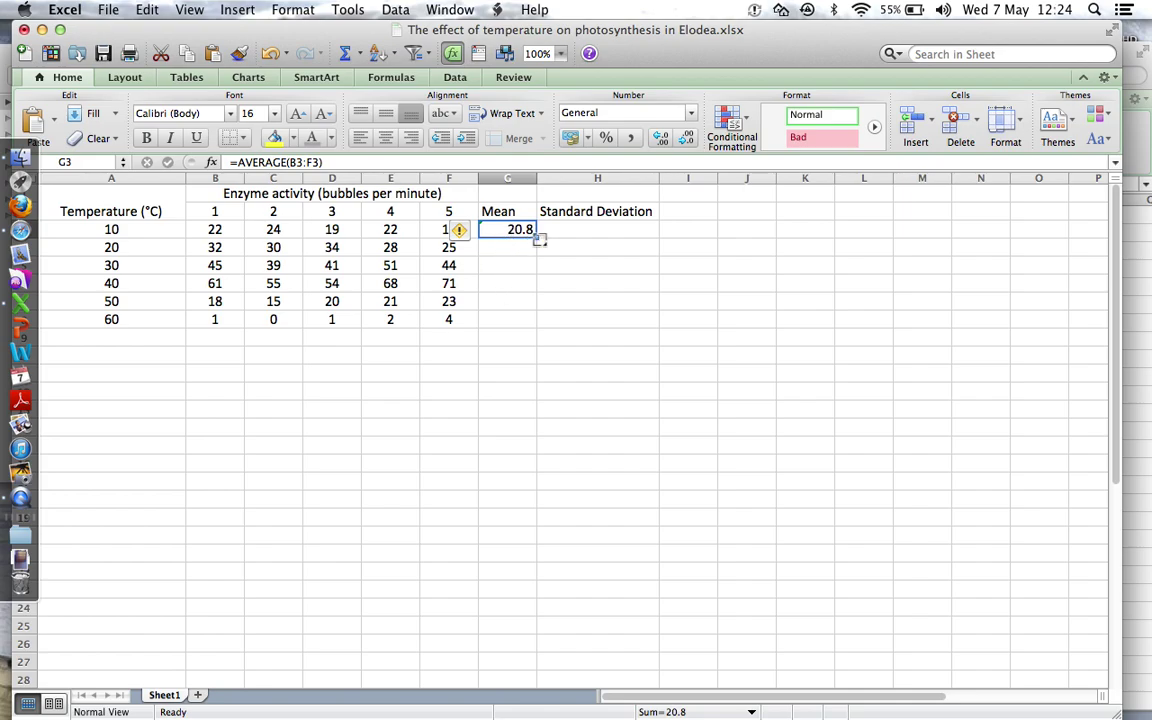
drag(538, 237, 531, 324)
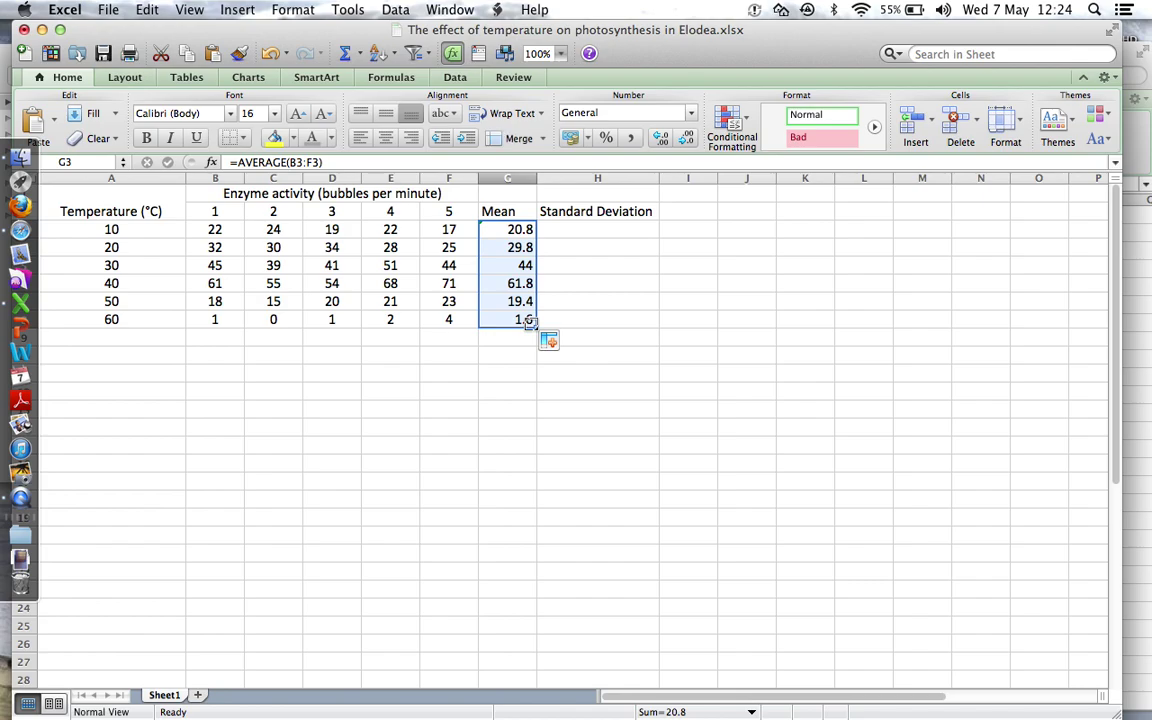
click(576, 403)
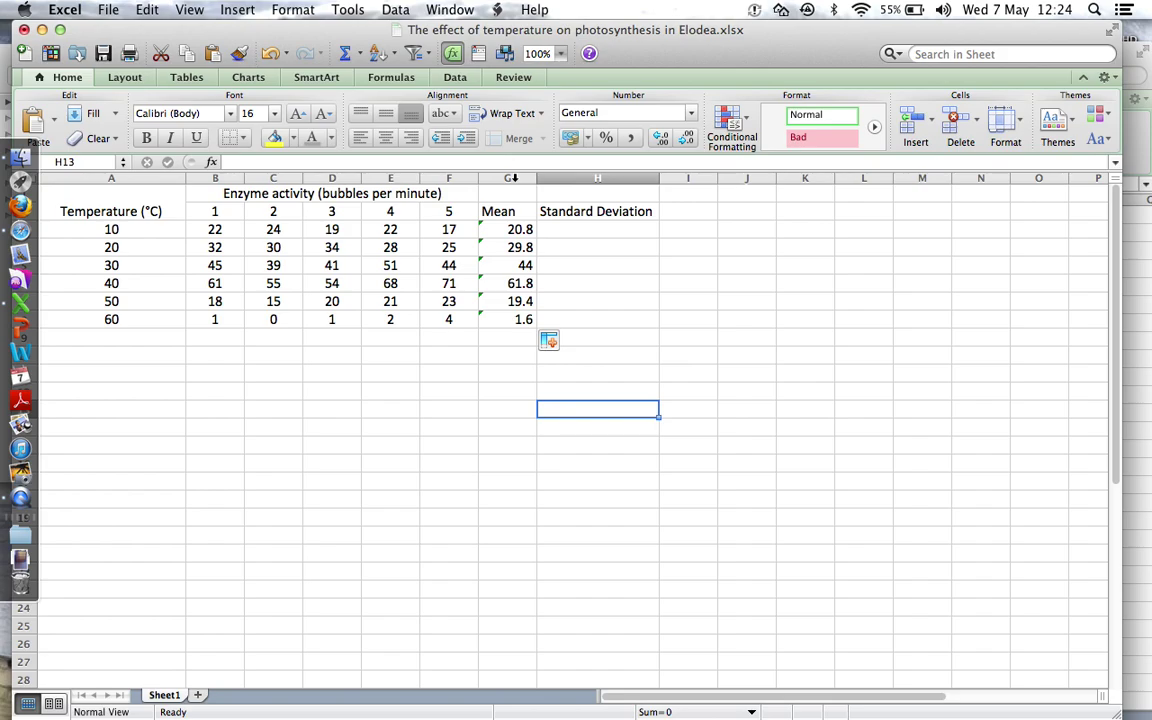
Format the whole Mean column as Number with 0 decimal places
click(513, 178)
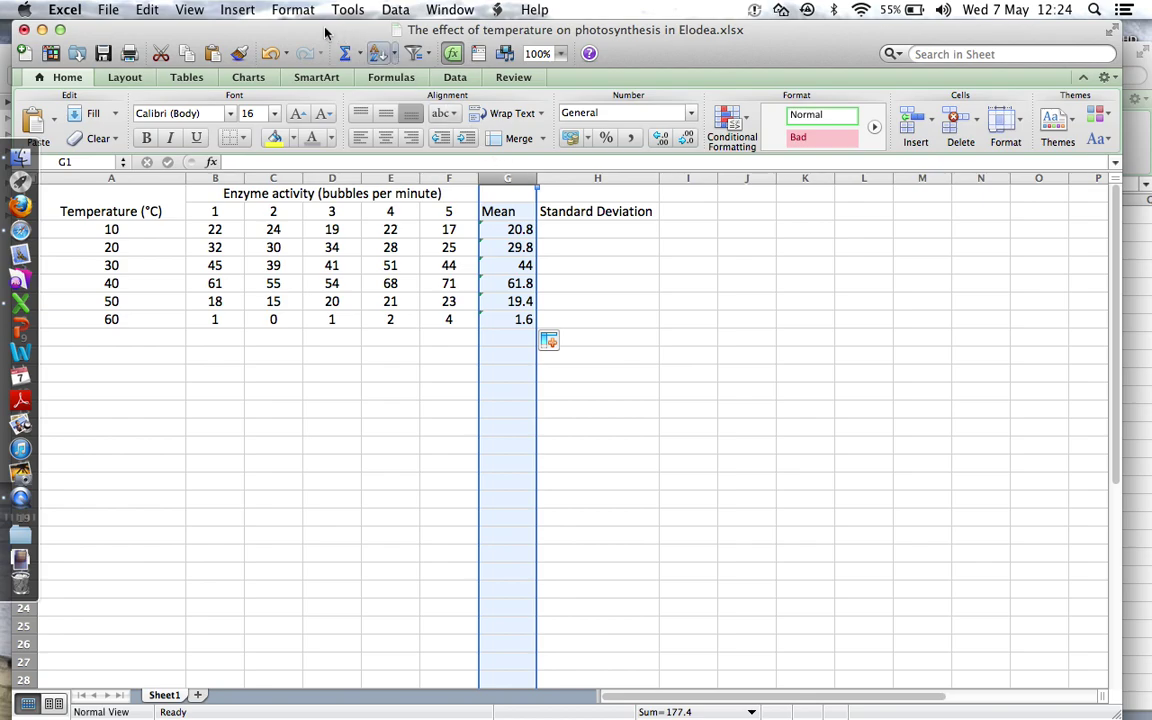
click(293, 10)
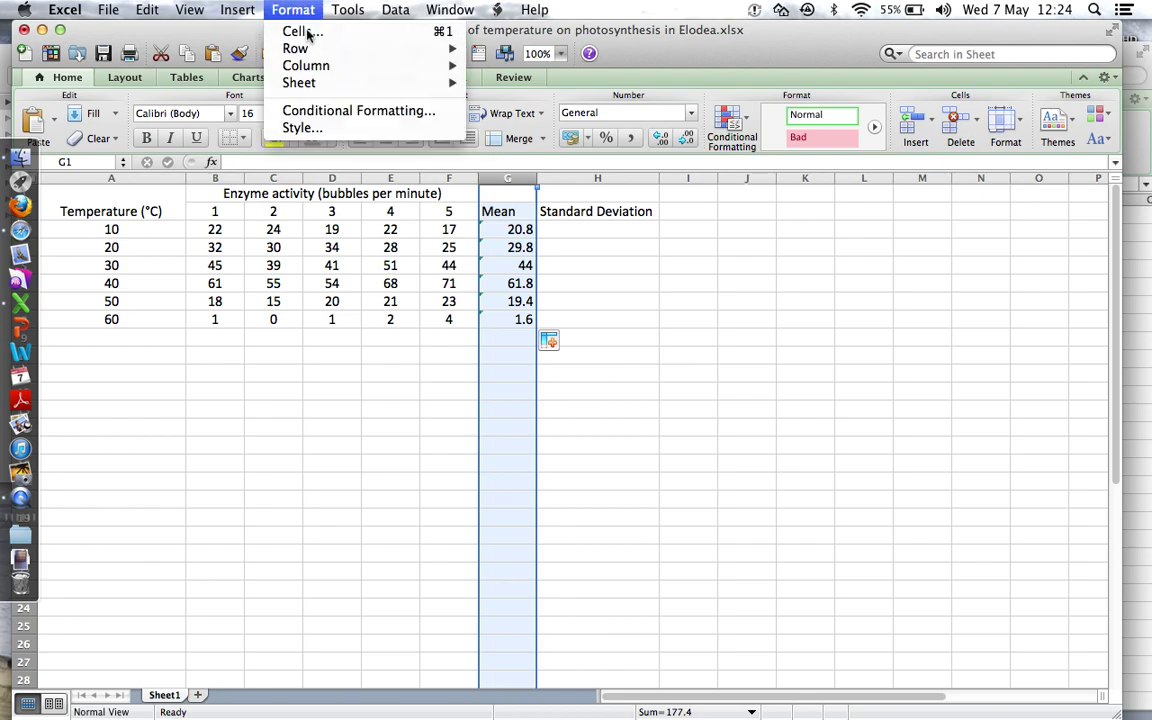
click(305, 31)
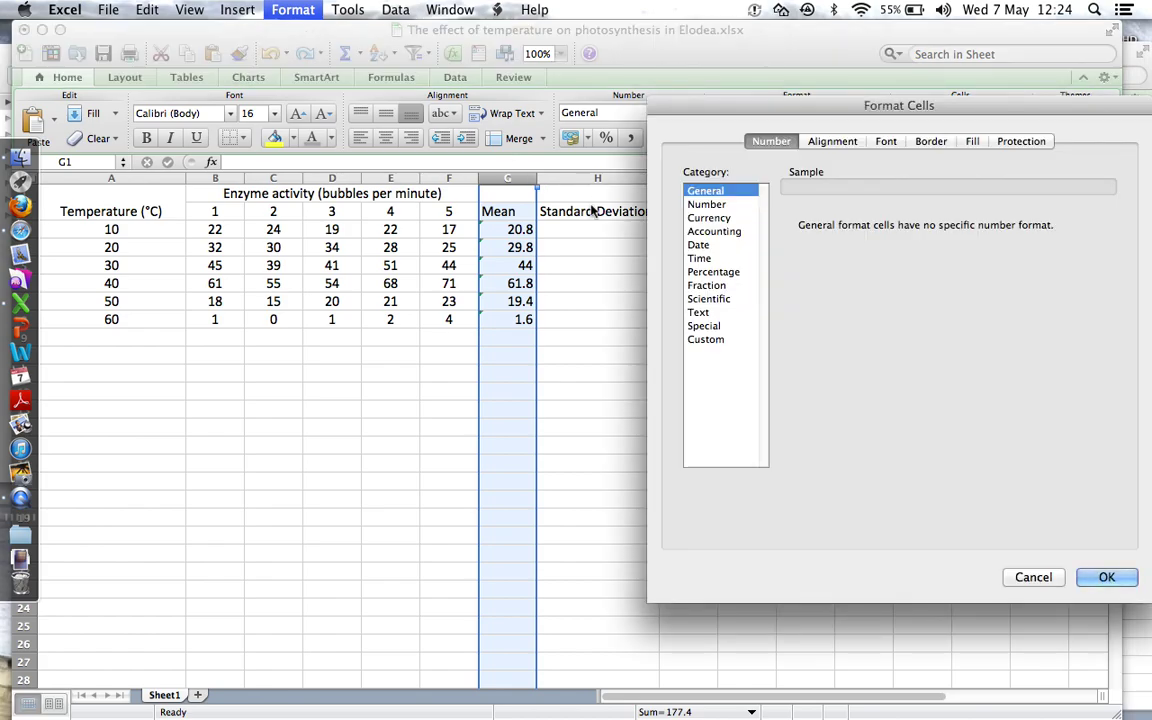
click(712, 205)
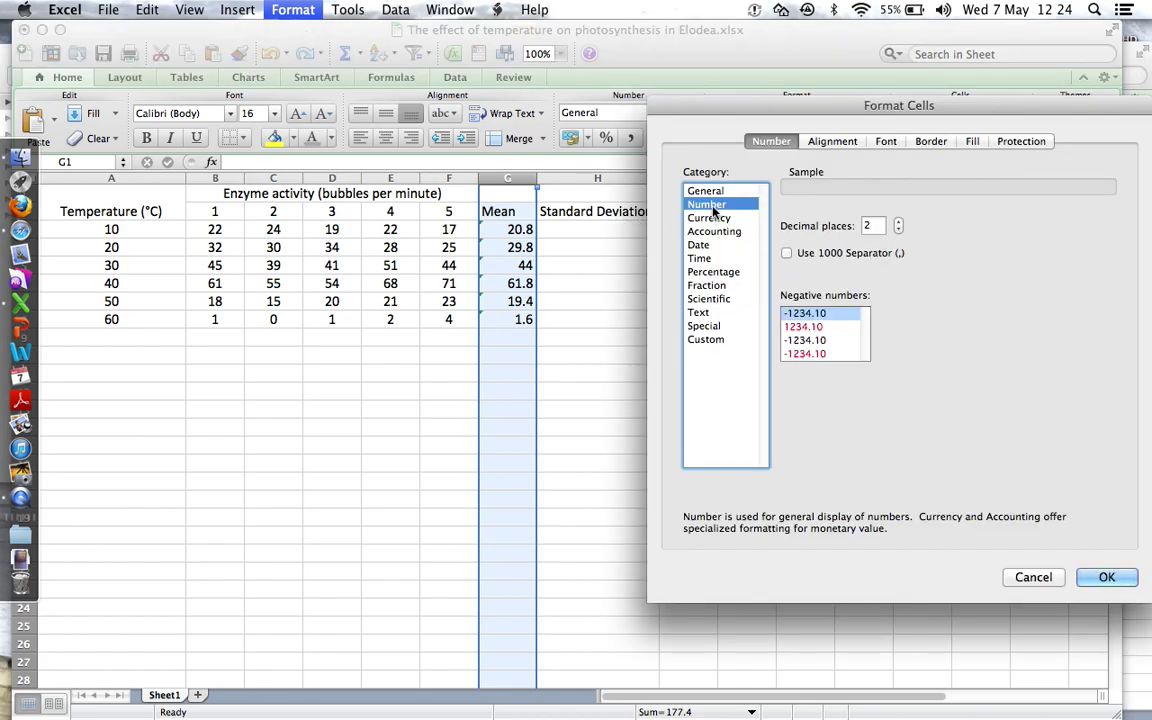
double_click(868, 226)
text(0)
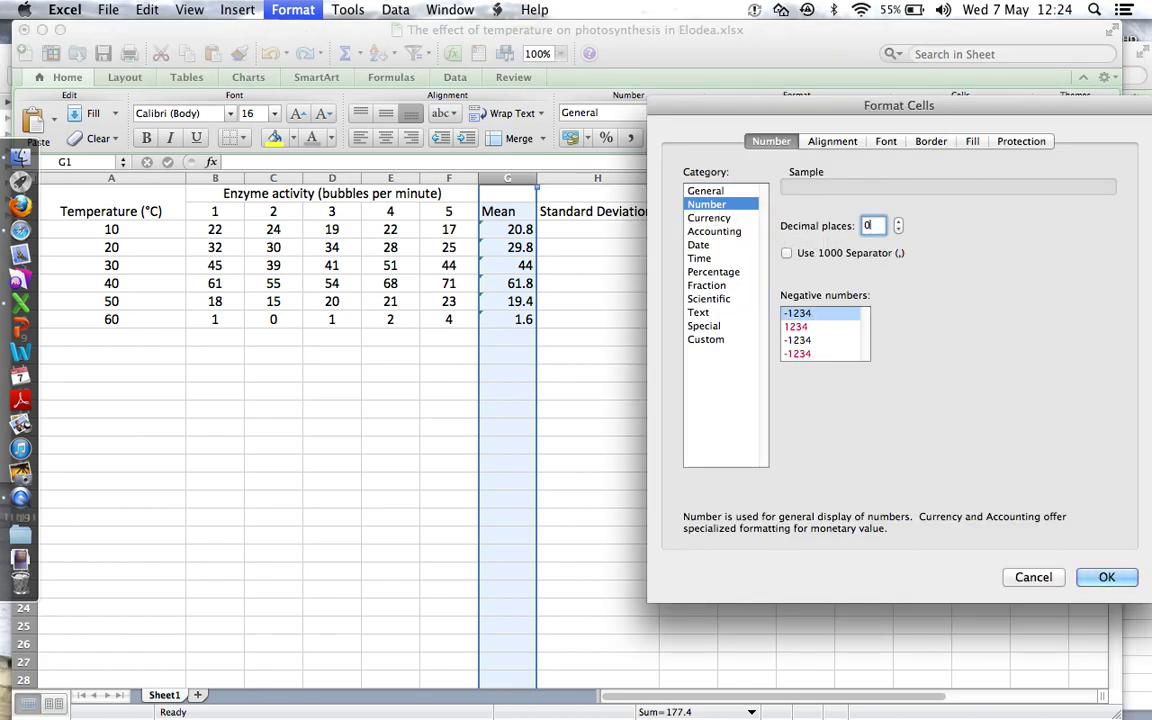
click(1106, 577)
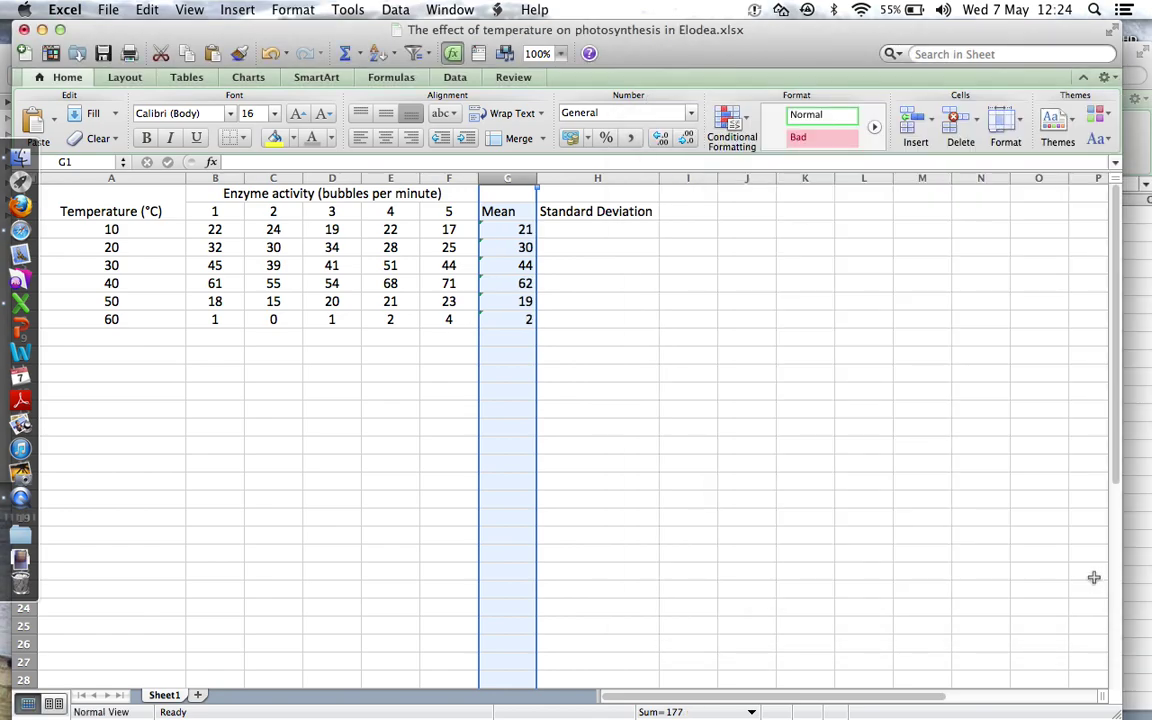
click(684, 416)
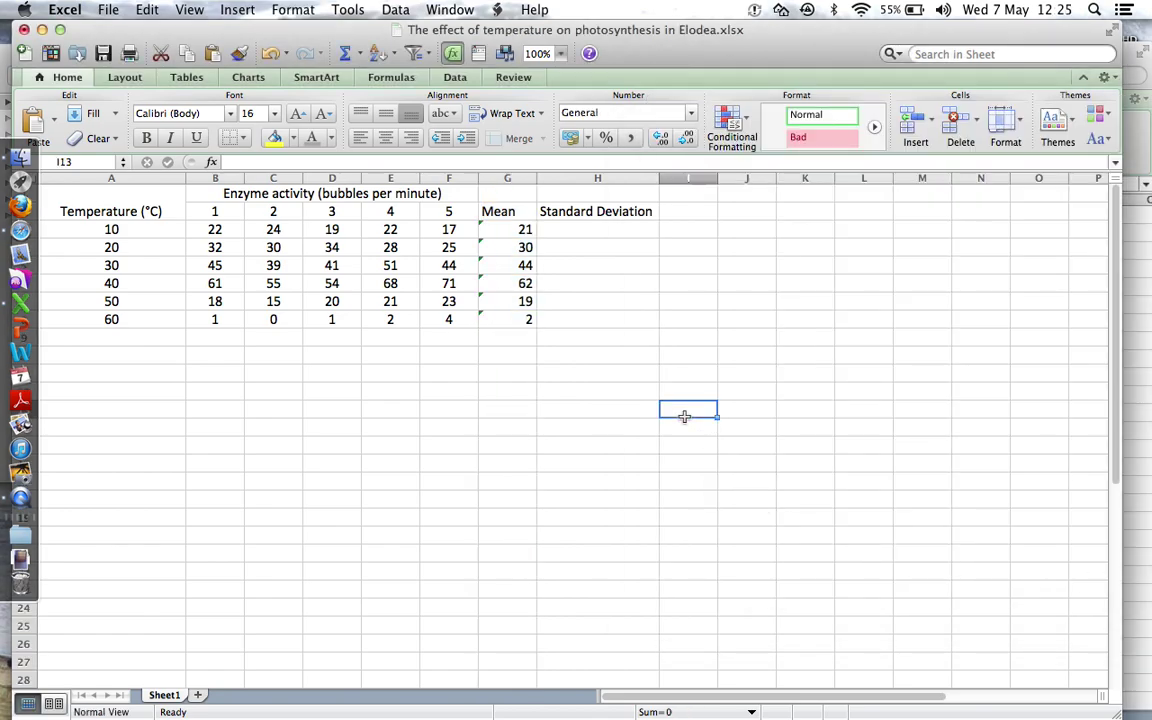
Enter =STDEV.P(B3:F3) in H3 to calculate the standard deviation of the 10 °C readings
click(587, 231)
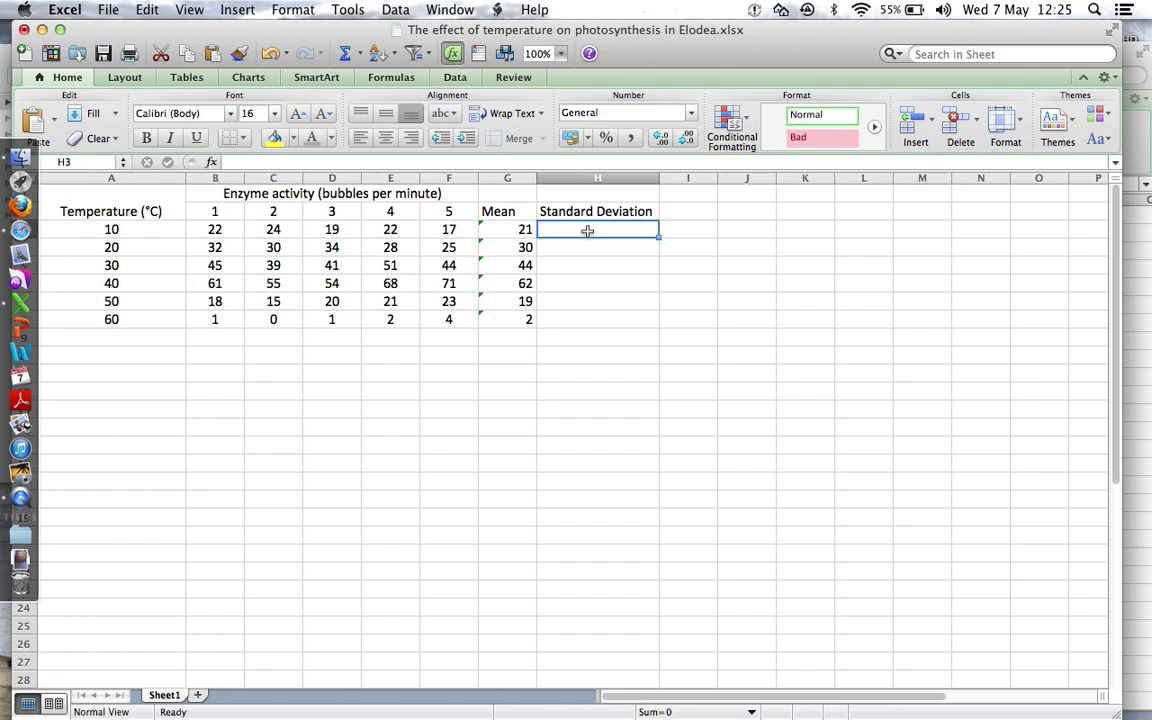
text(=ste)
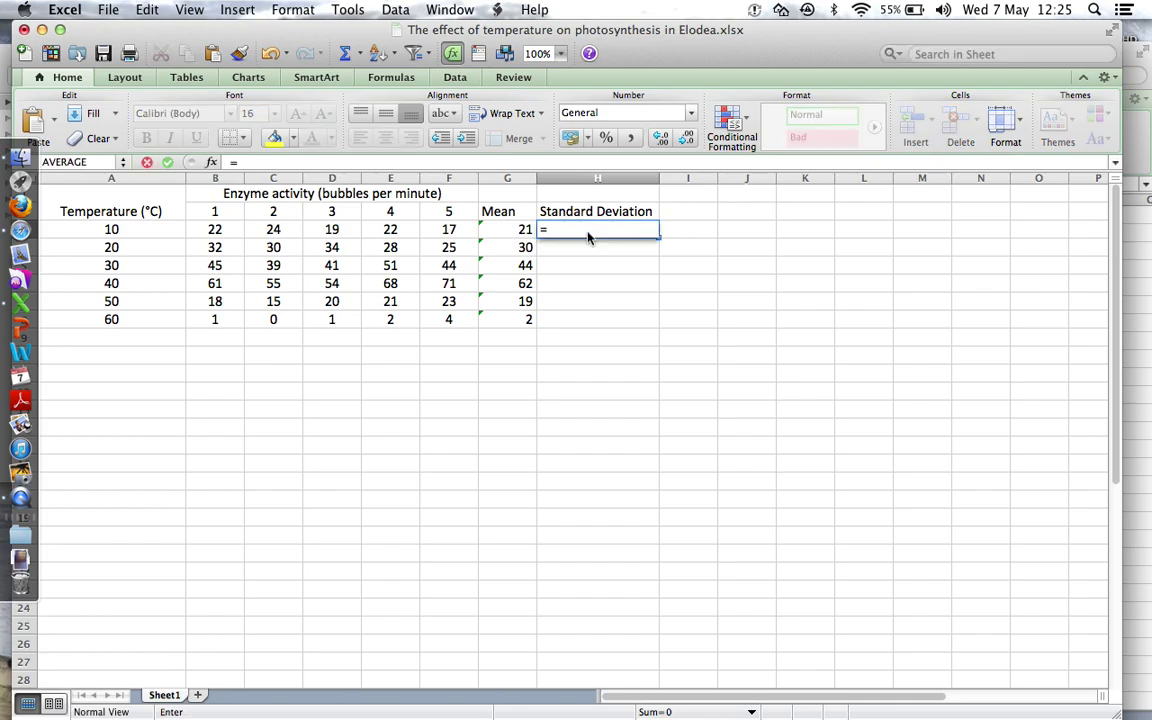
key(BackSpace)
key(BackSpace)
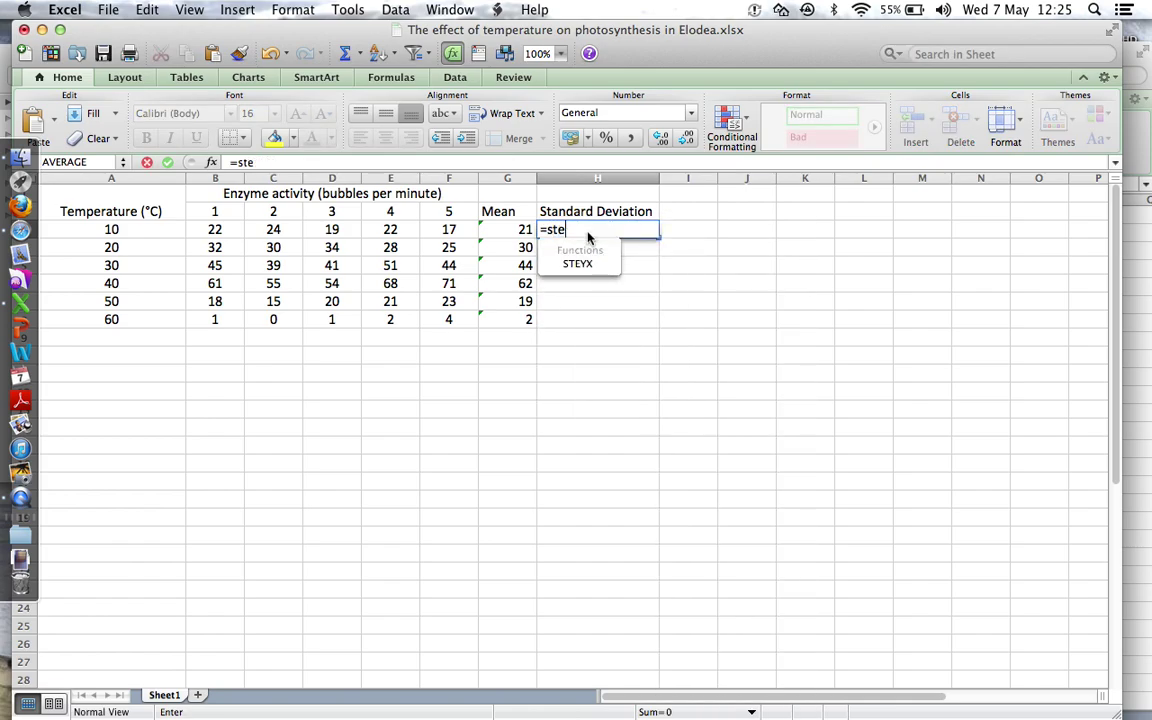
text(dev.P)
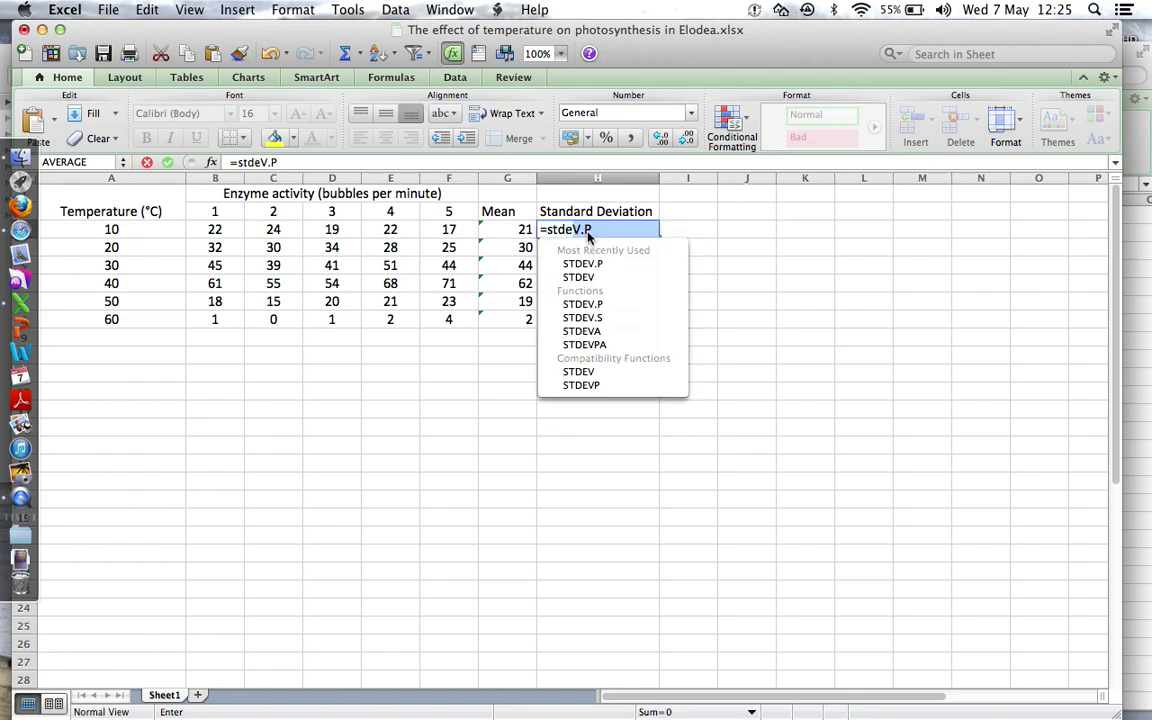
text(()
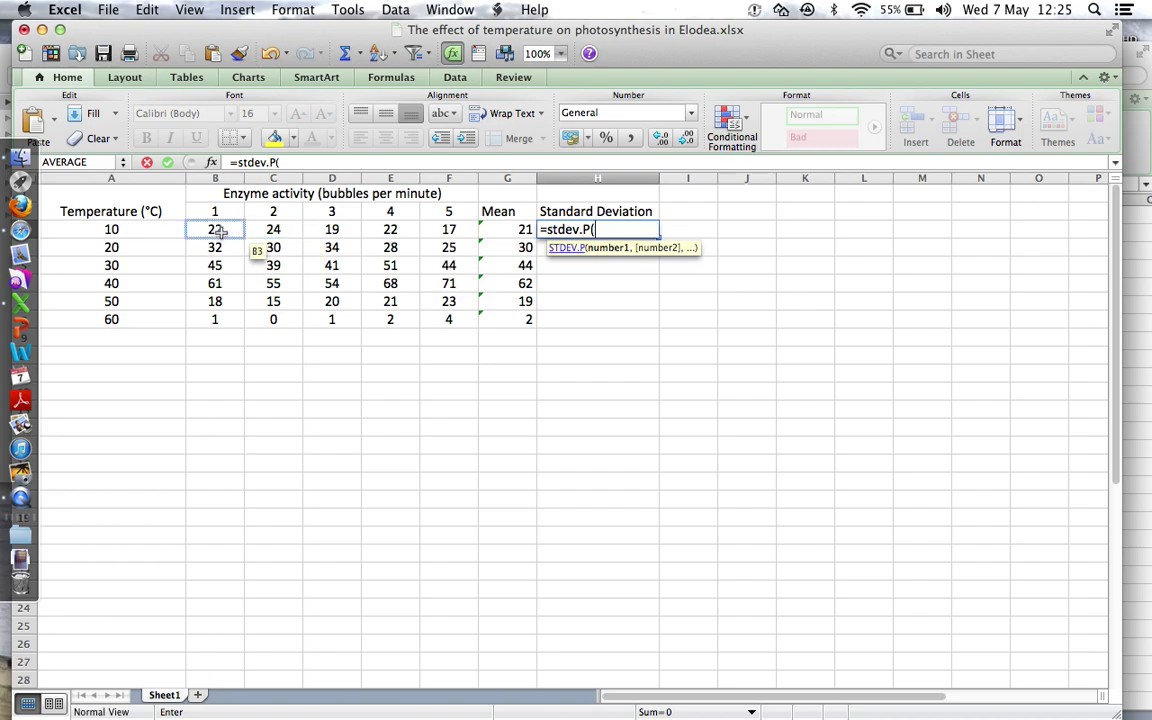
drag(222, 228, 447, 236)
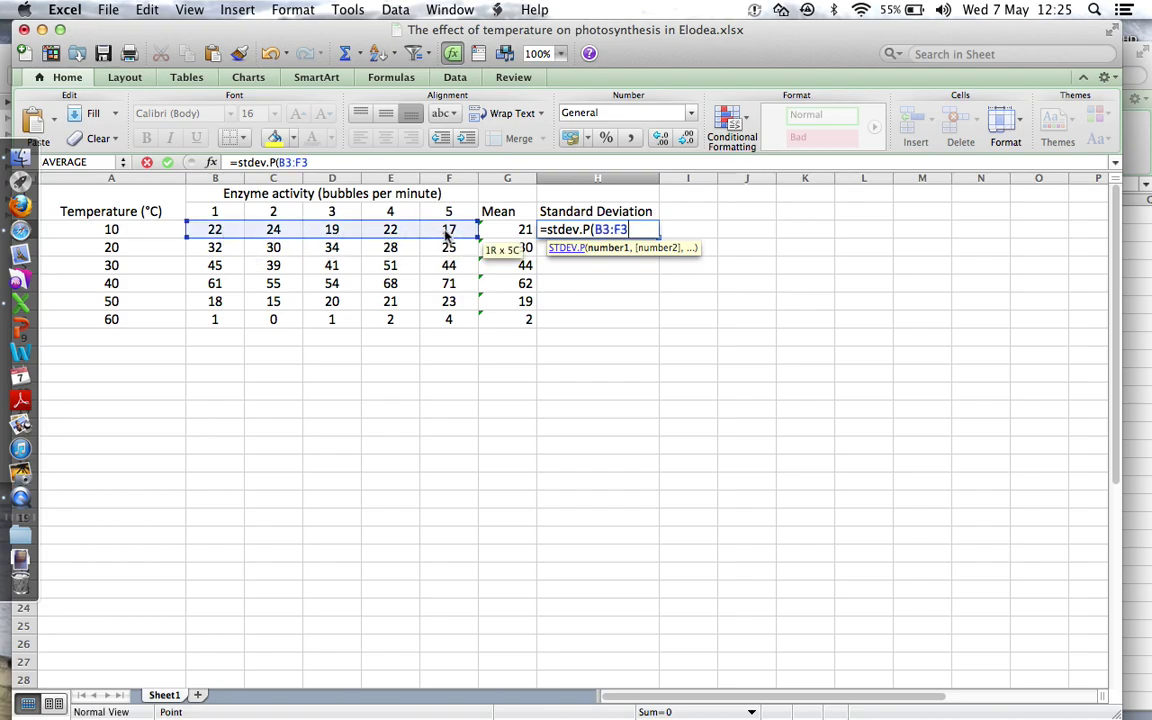
text())
key(Return)
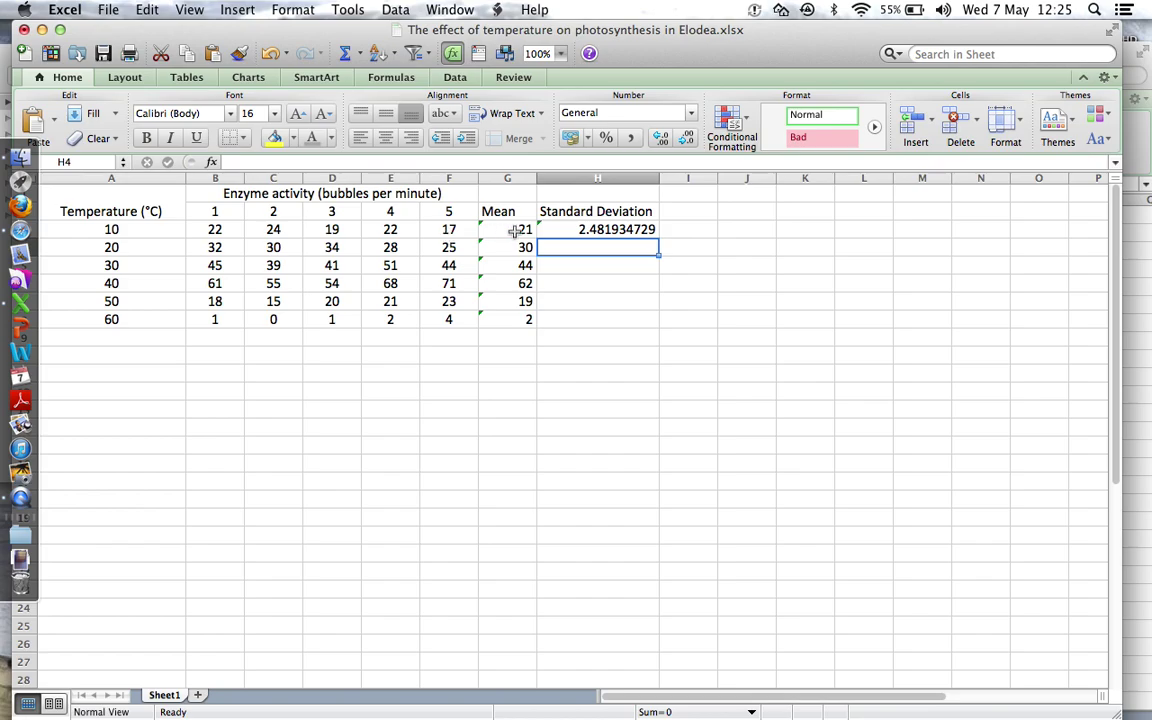
Fill the standard deviation formula from H3 down to H8 for the remaining temperatures
click(589, 229)
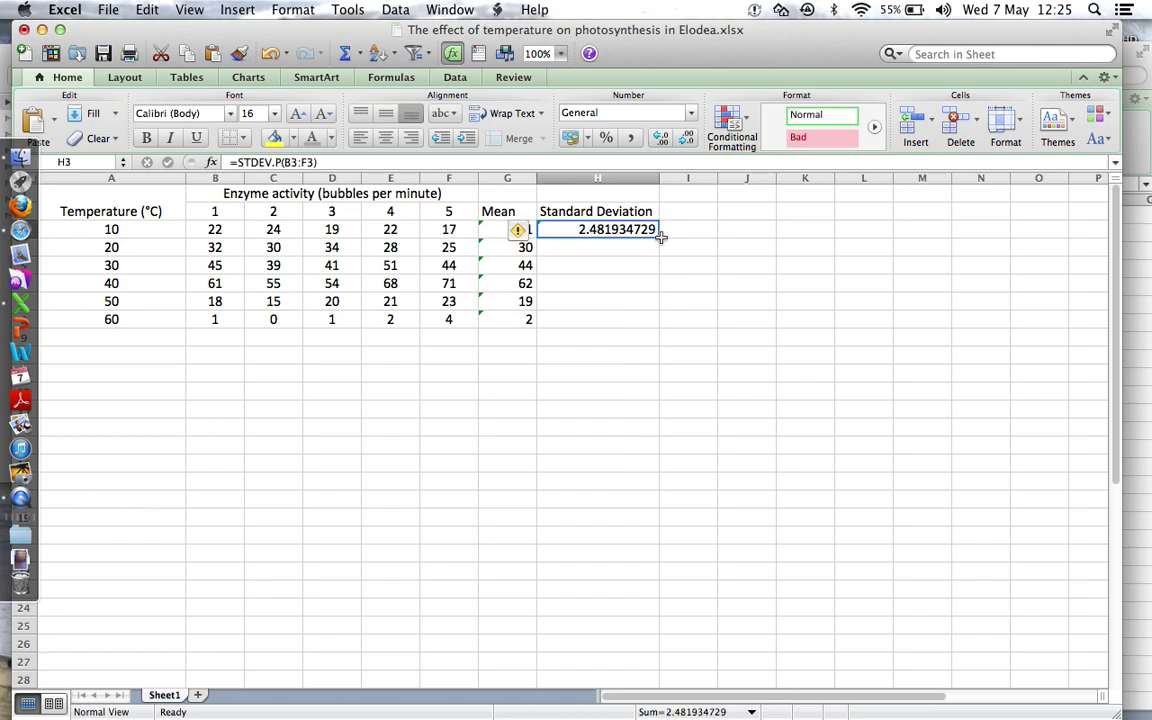
drag(661, 238, 649, 326)
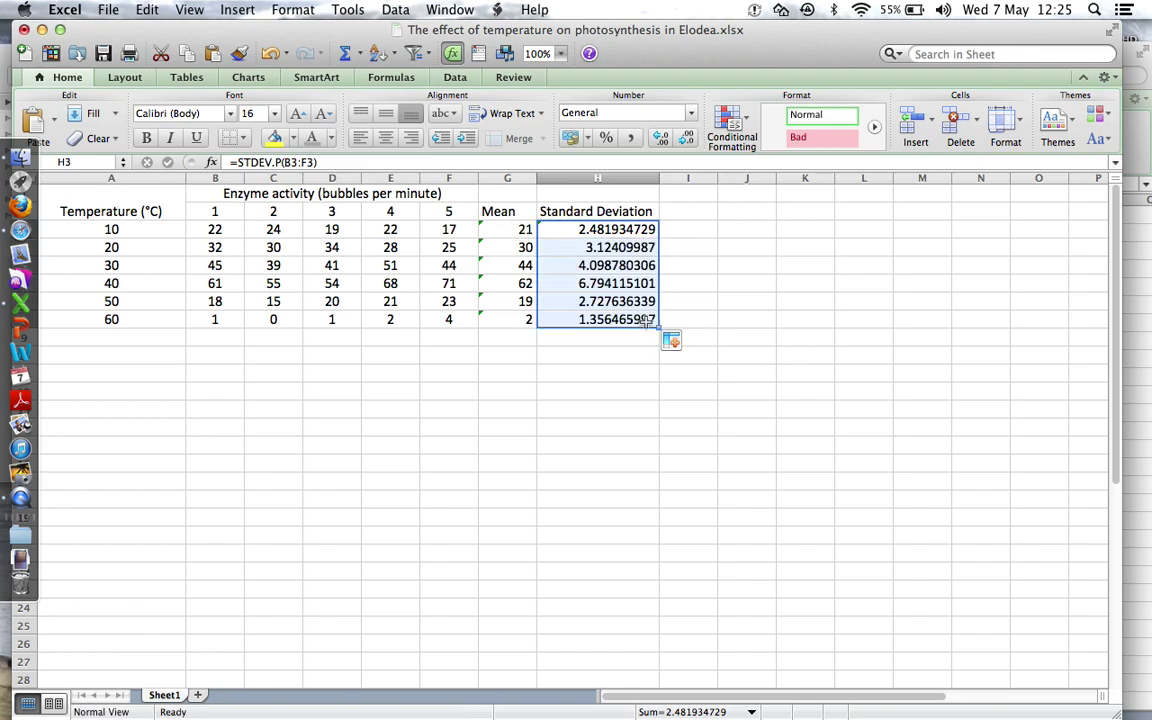
click(746, 338)
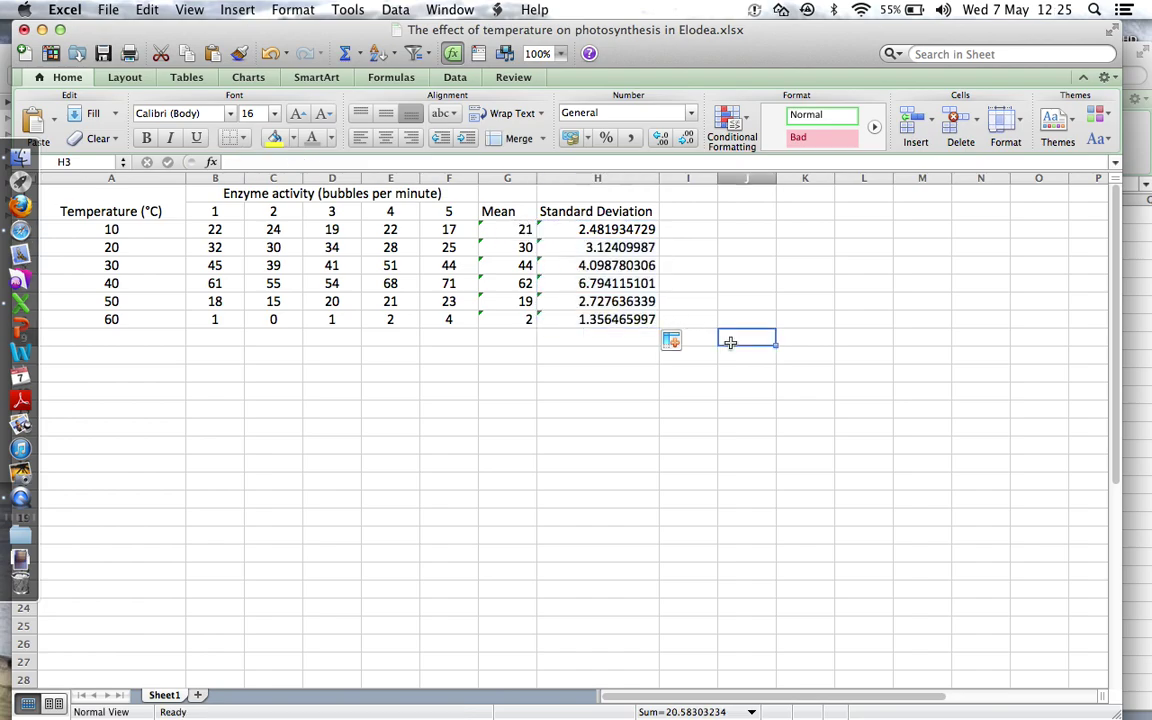
Format the whole Standard Deviation column as Number with 2 decimal places
click(605, 178)
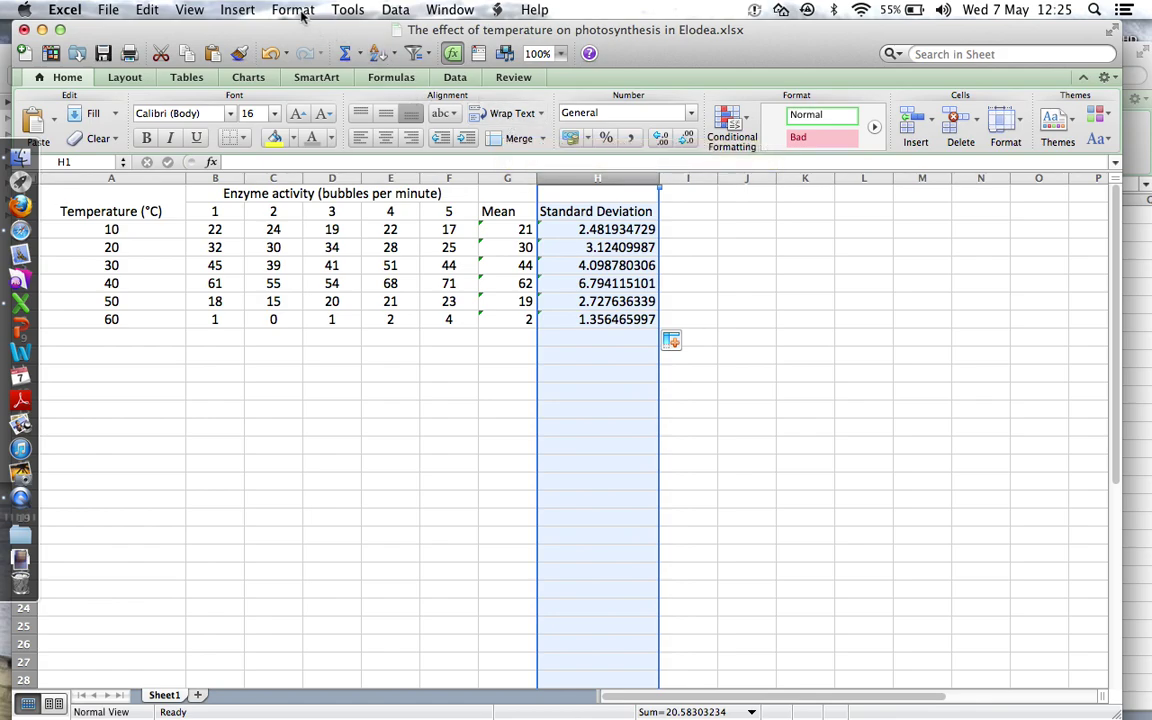
click(293, 10)
click(305, 33)
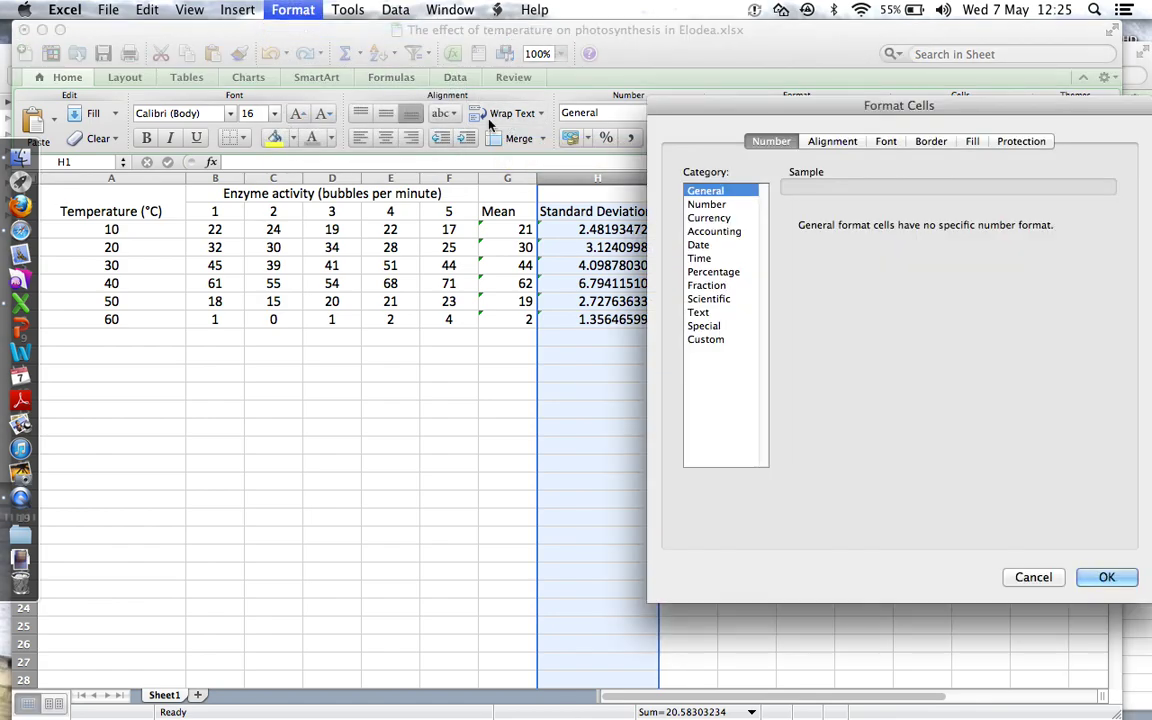
click(724, 206)
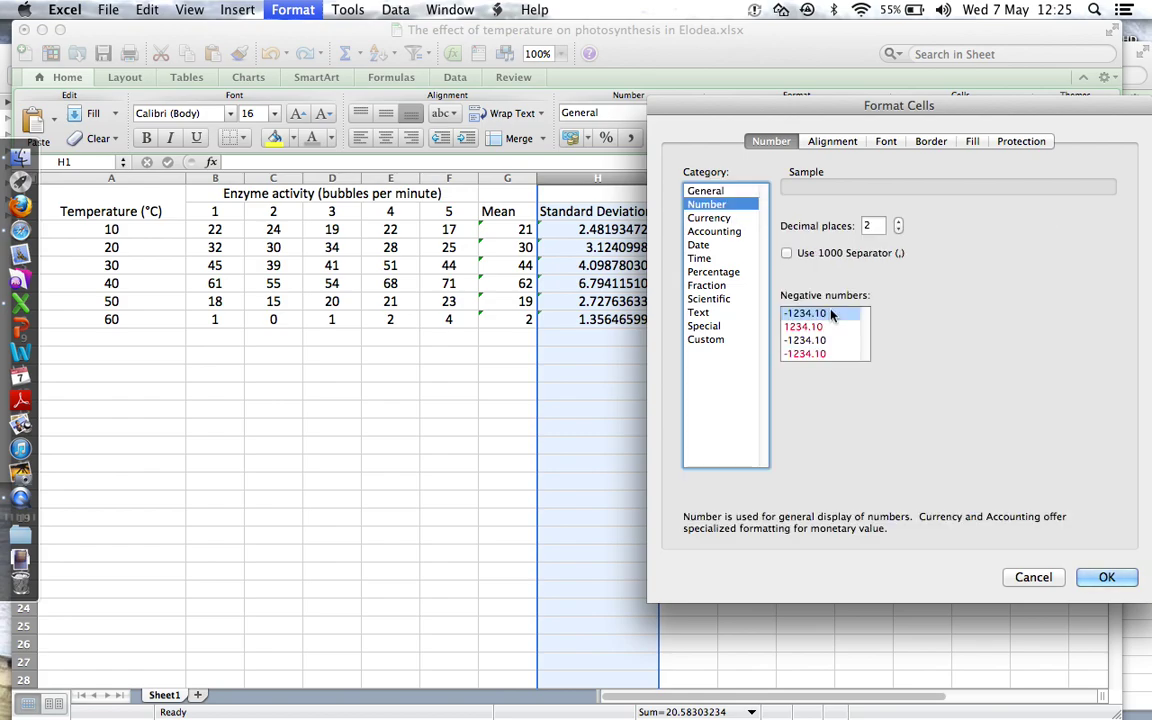
click(1108, 578)
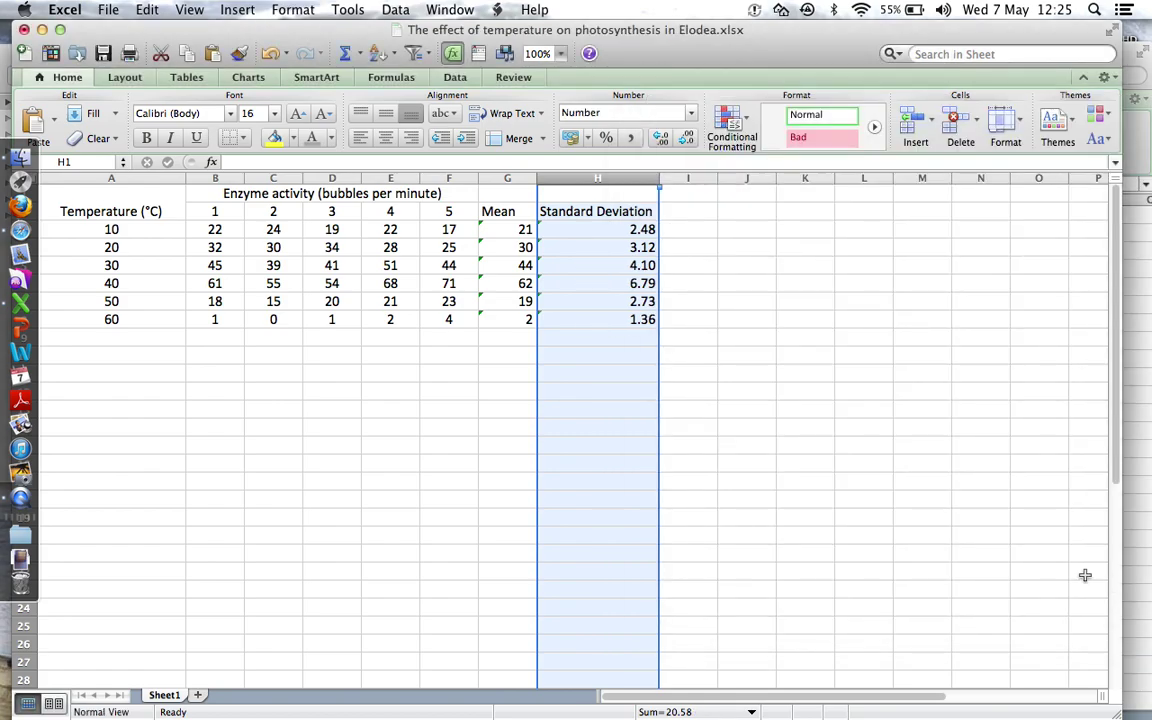
click(738, 320)
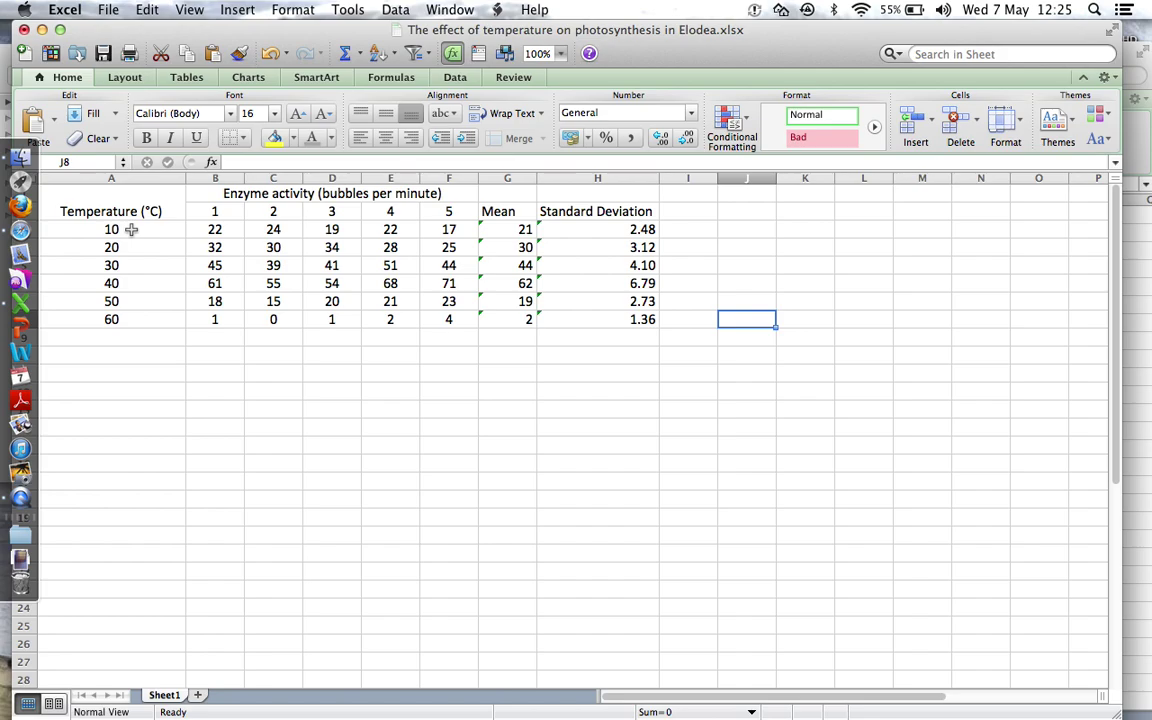
Insert a Marked Scatter chart plotting the means in G3:G8 against the temperatures in A3:A8
drag(131, 229, 140, 318)
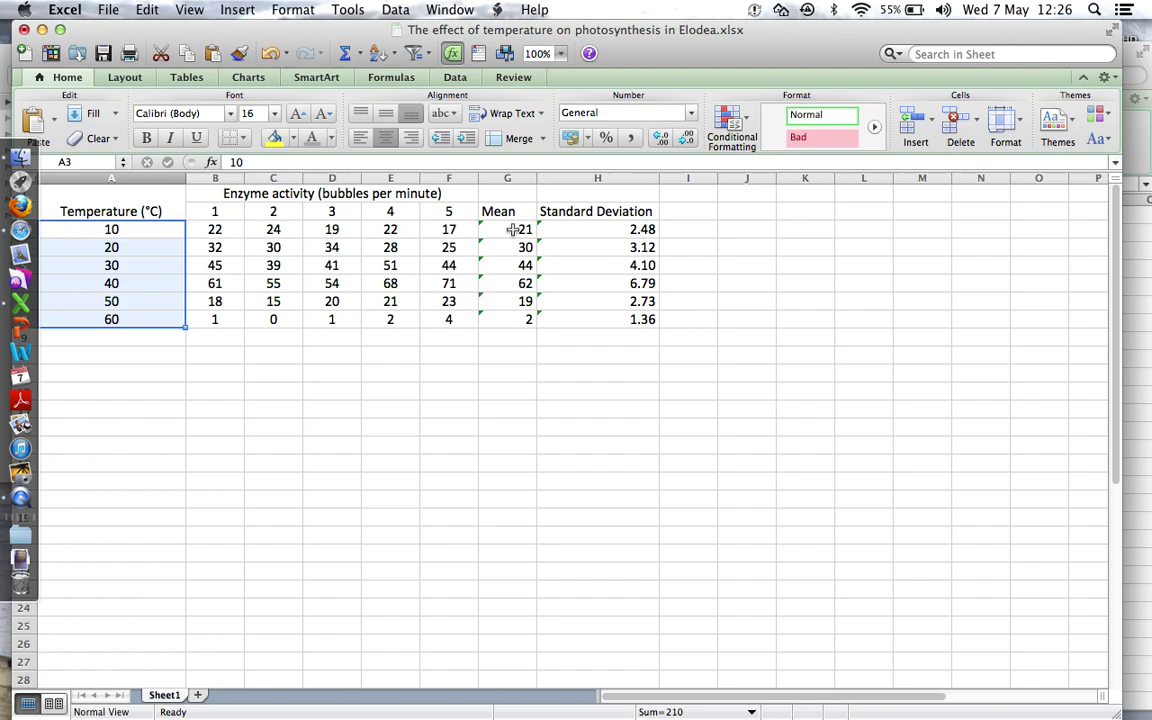
drag(511, 229, 510, 327)
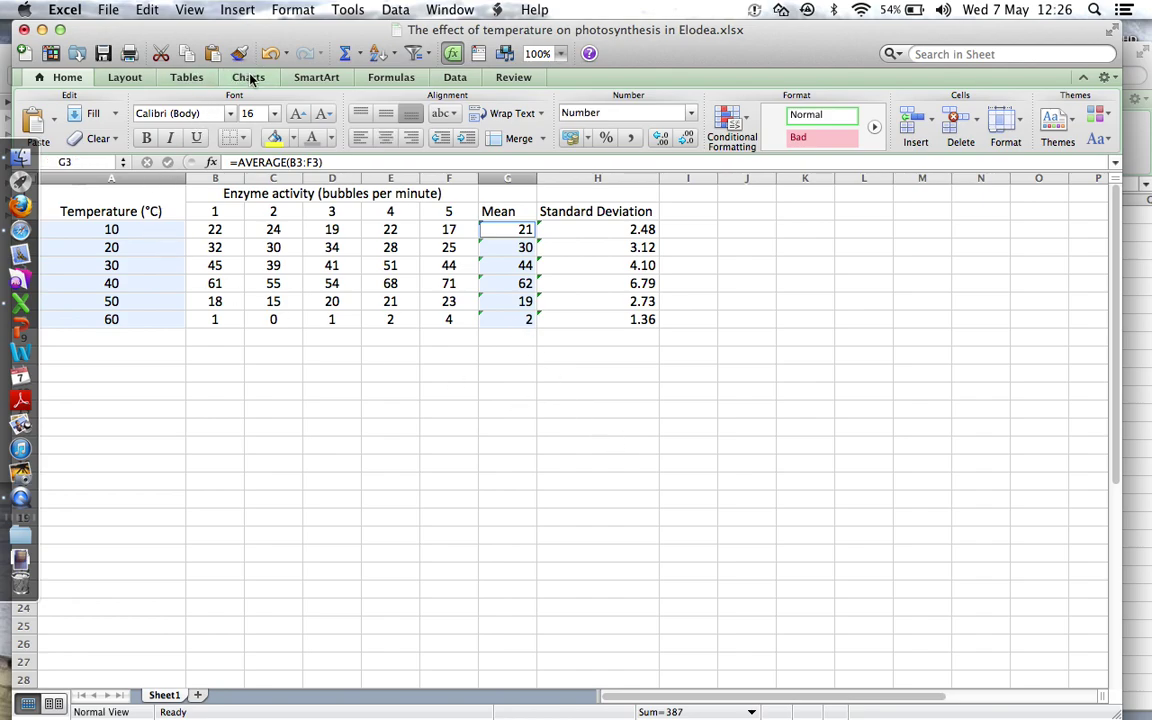
click(249, 78)
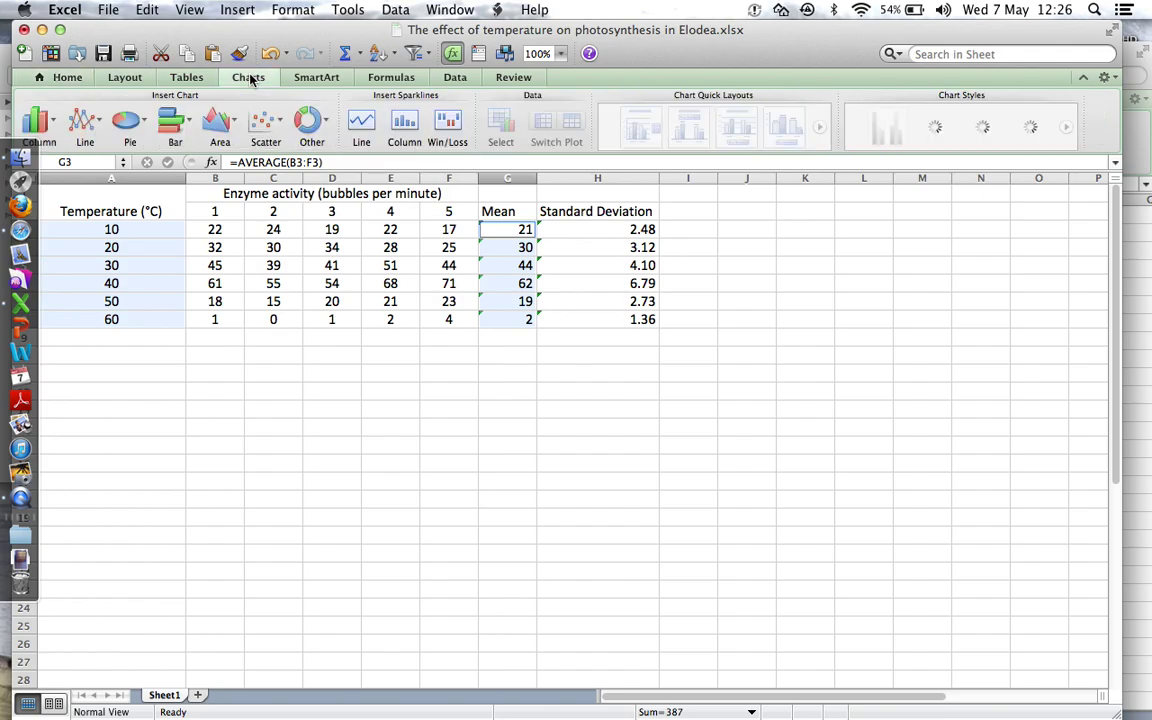
click(266, 124)
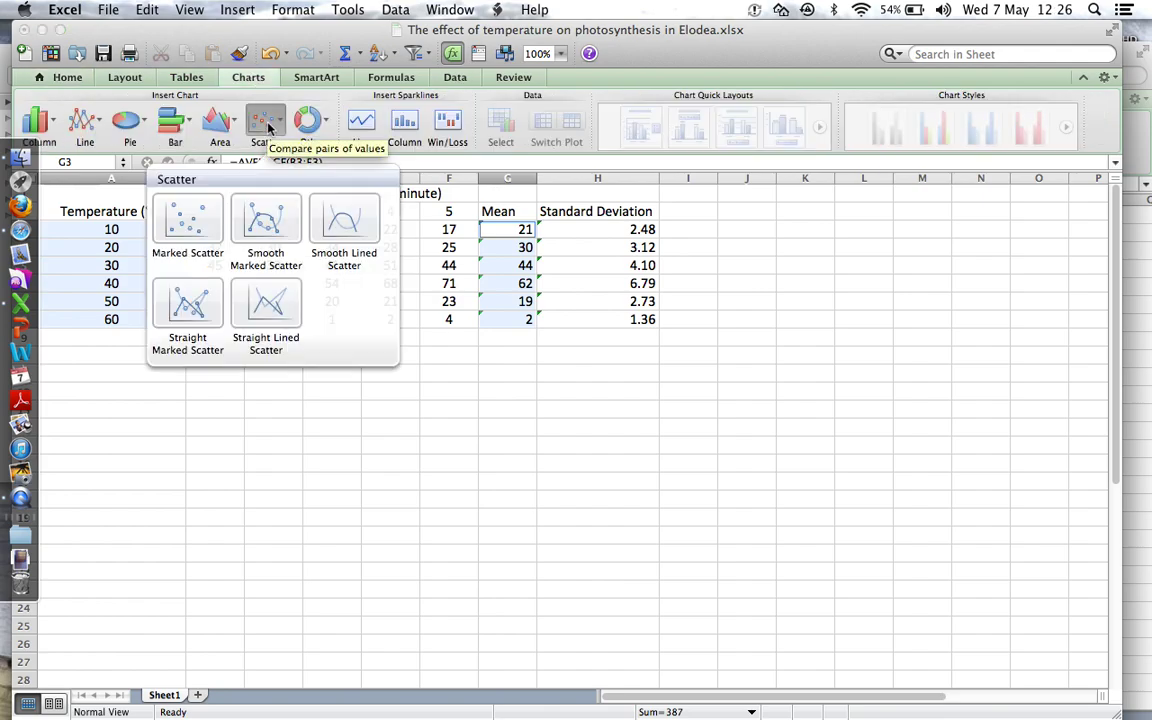
click(196, 228)
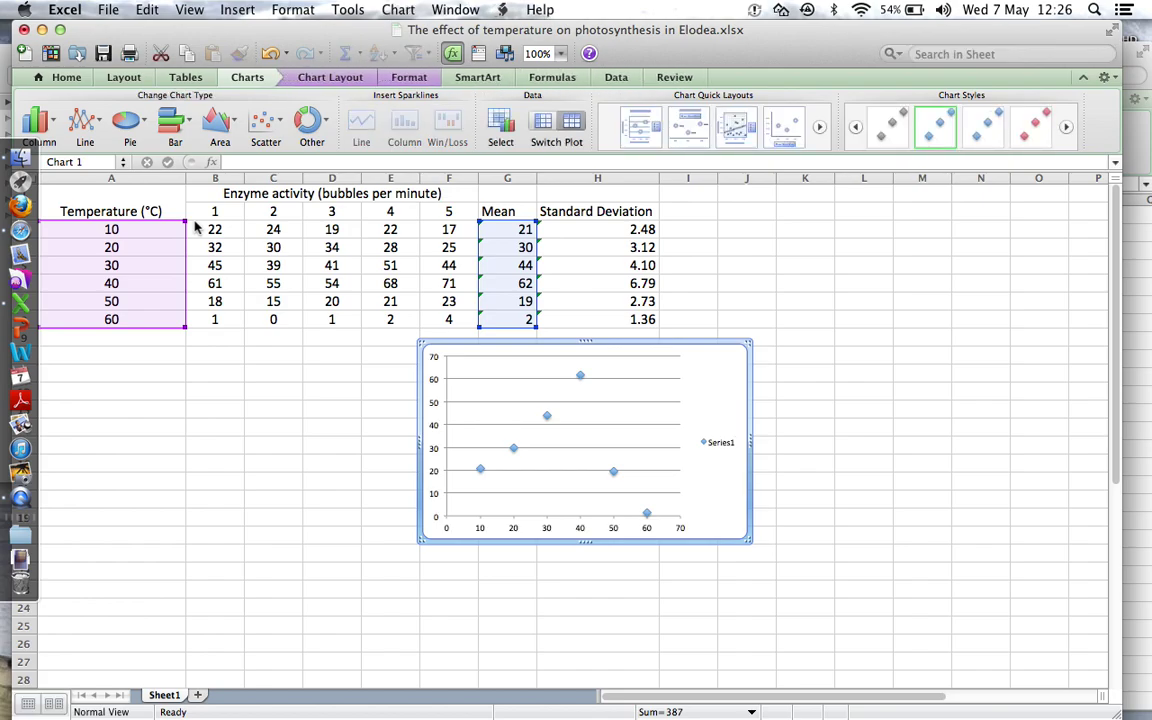
Move the scatter chart to a new sheet named Chart1 and delete its Series1 legend
right_click(720, 401)
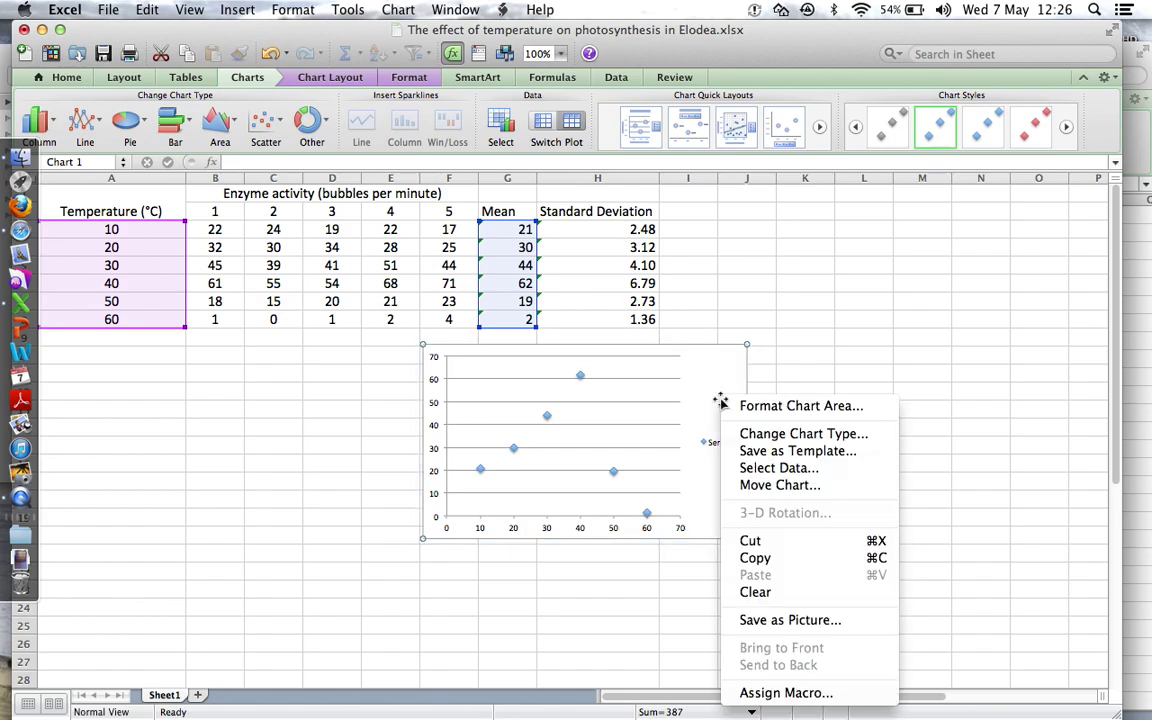
click(781, 486)
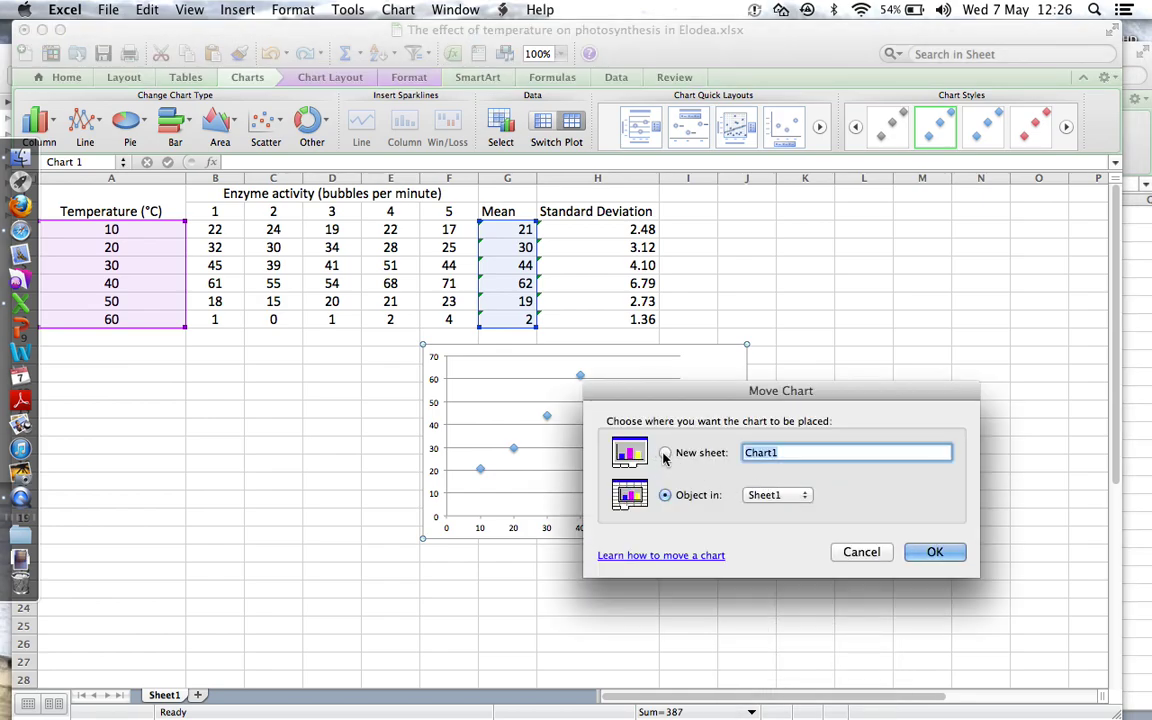
click(664, 454)
click(940, 556)
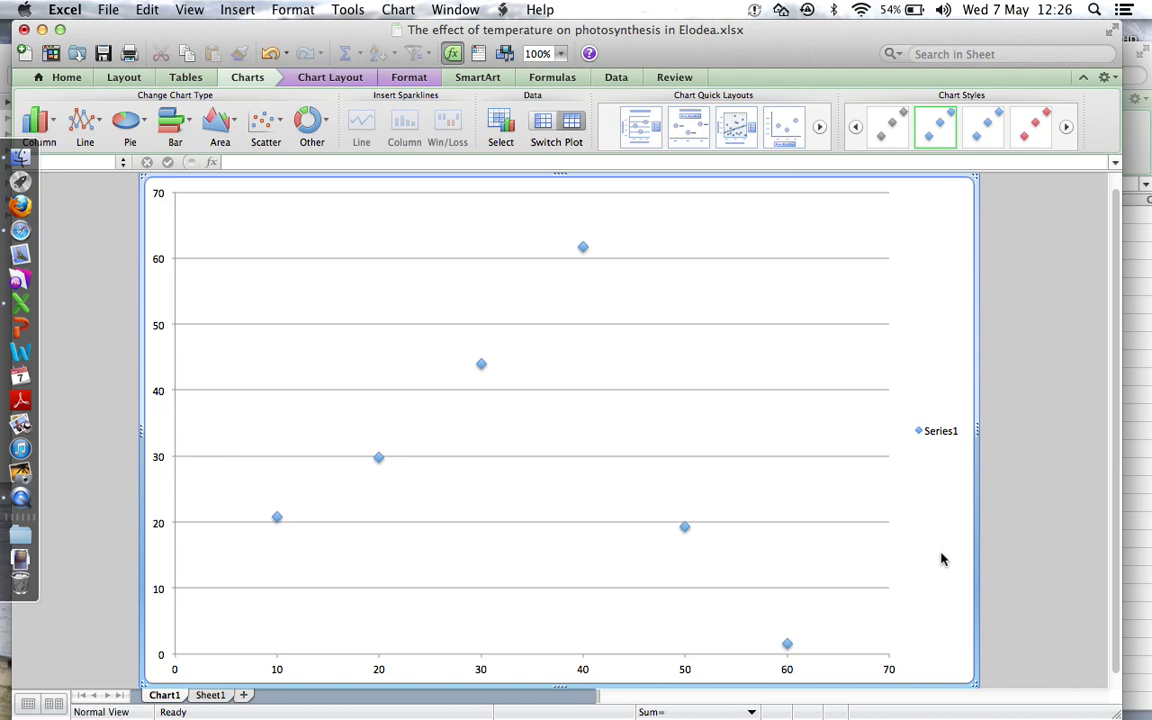
click(937, 441)
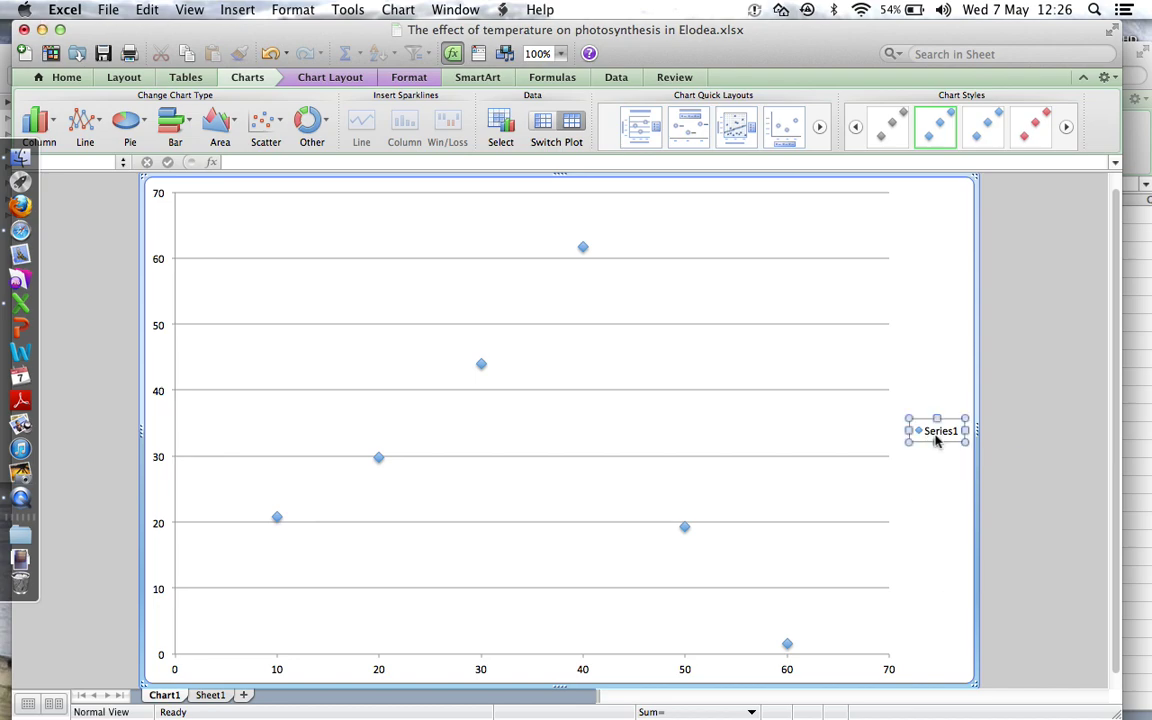
key(Delete)
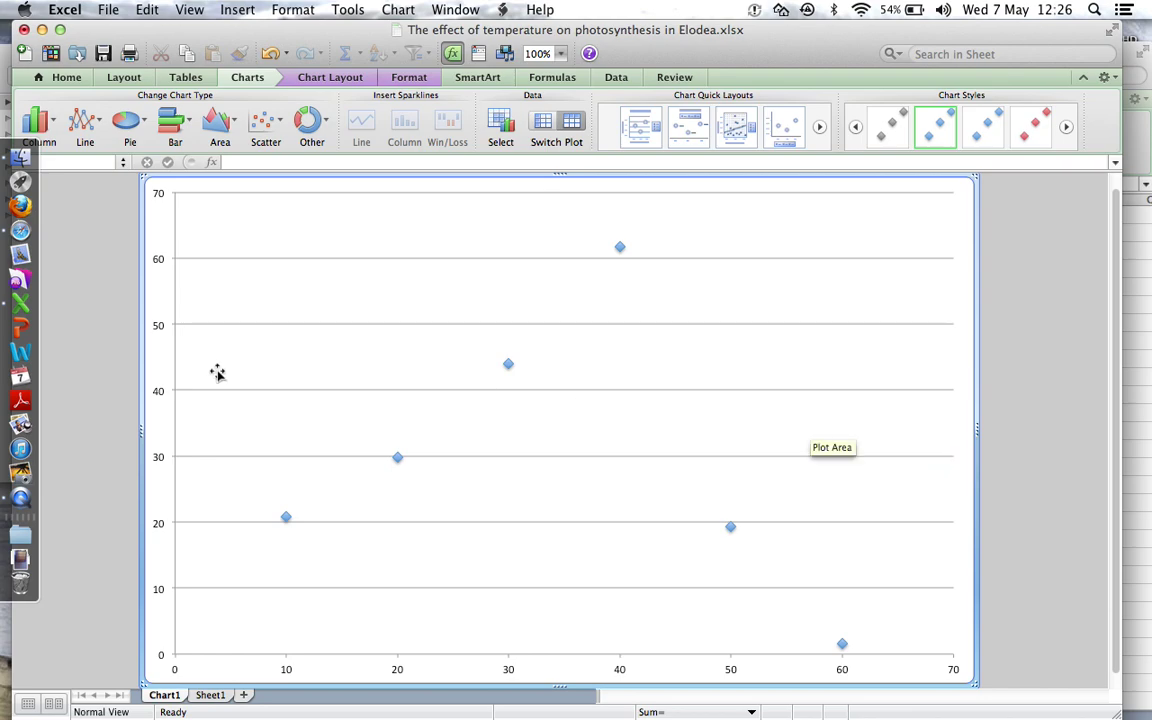
Add a title above the chart reading "The effect of temperature on the rate of gas production by Elodea"
click(330, 77)
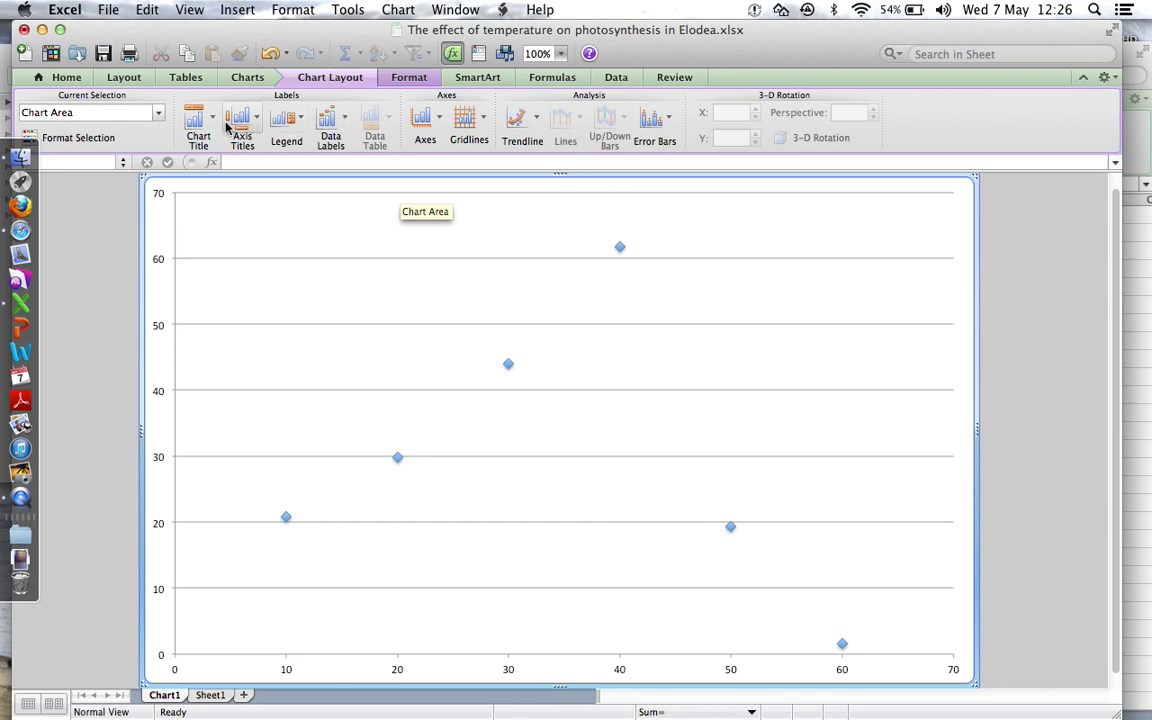
click(194, 123)
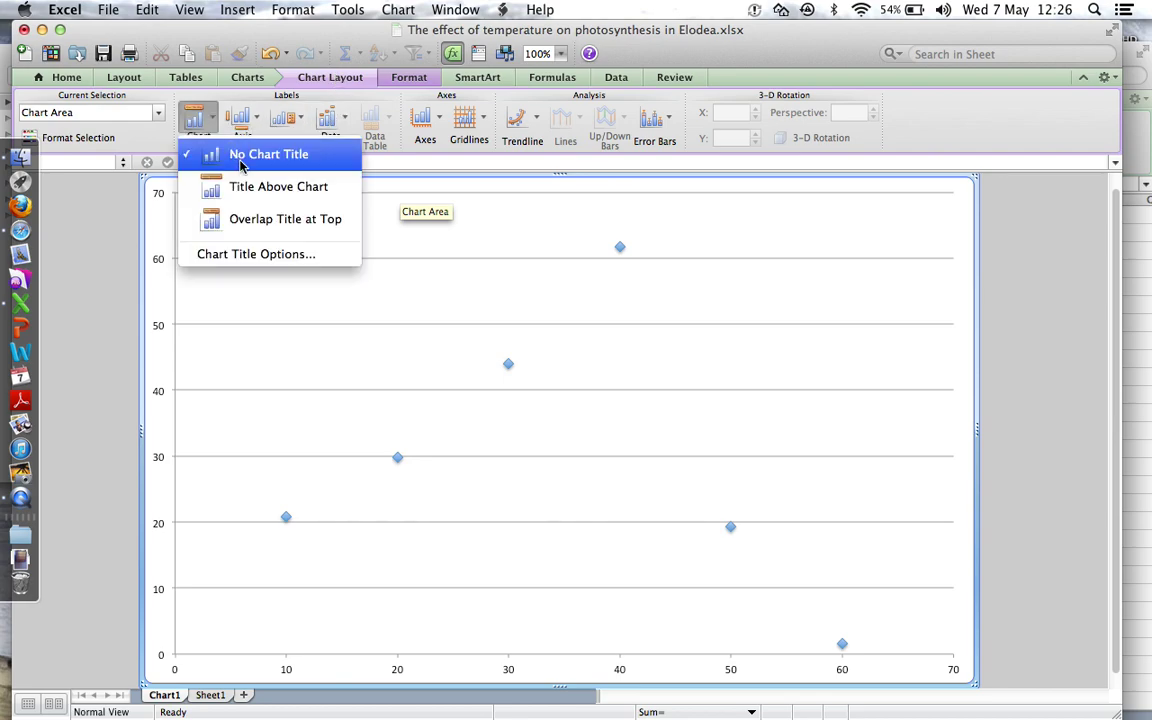
click(256, 189)
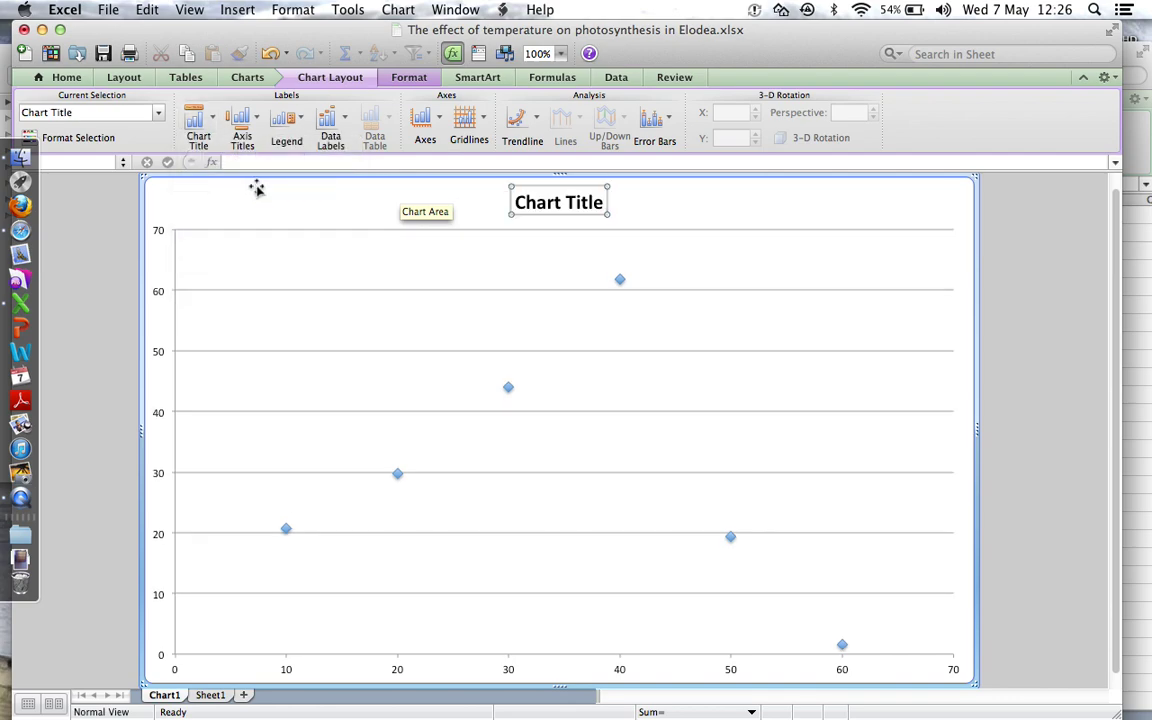
text(The effect of teme)
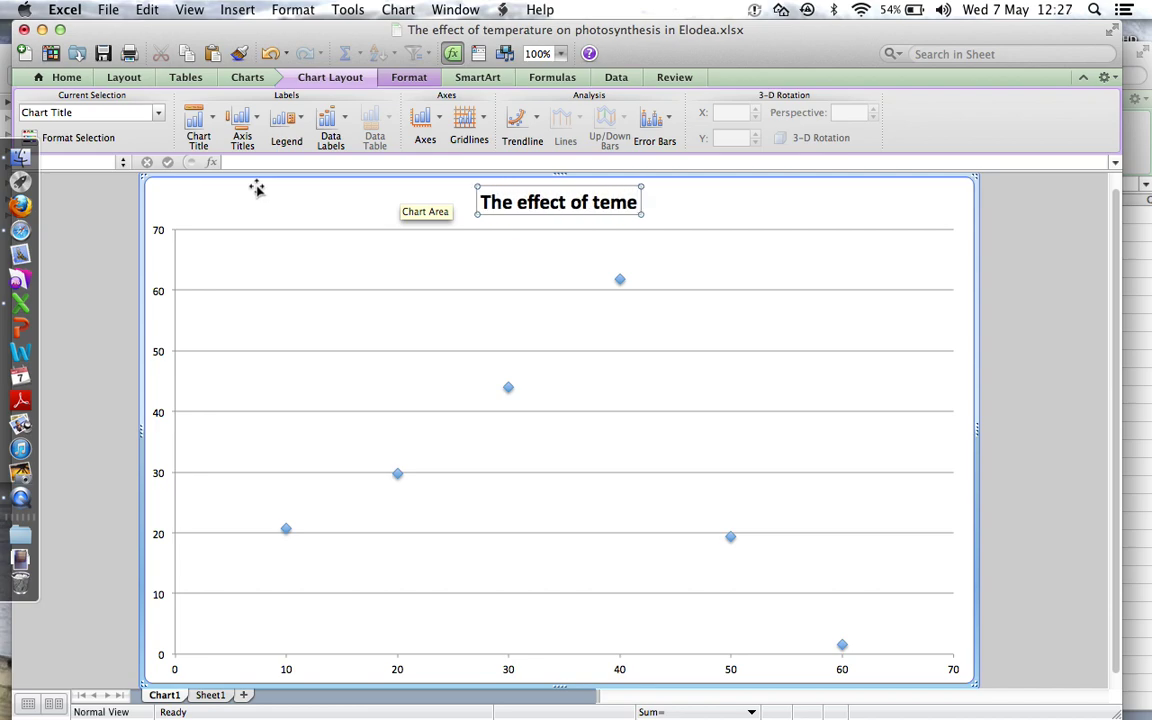
key(BackSpace)
text(peratu)
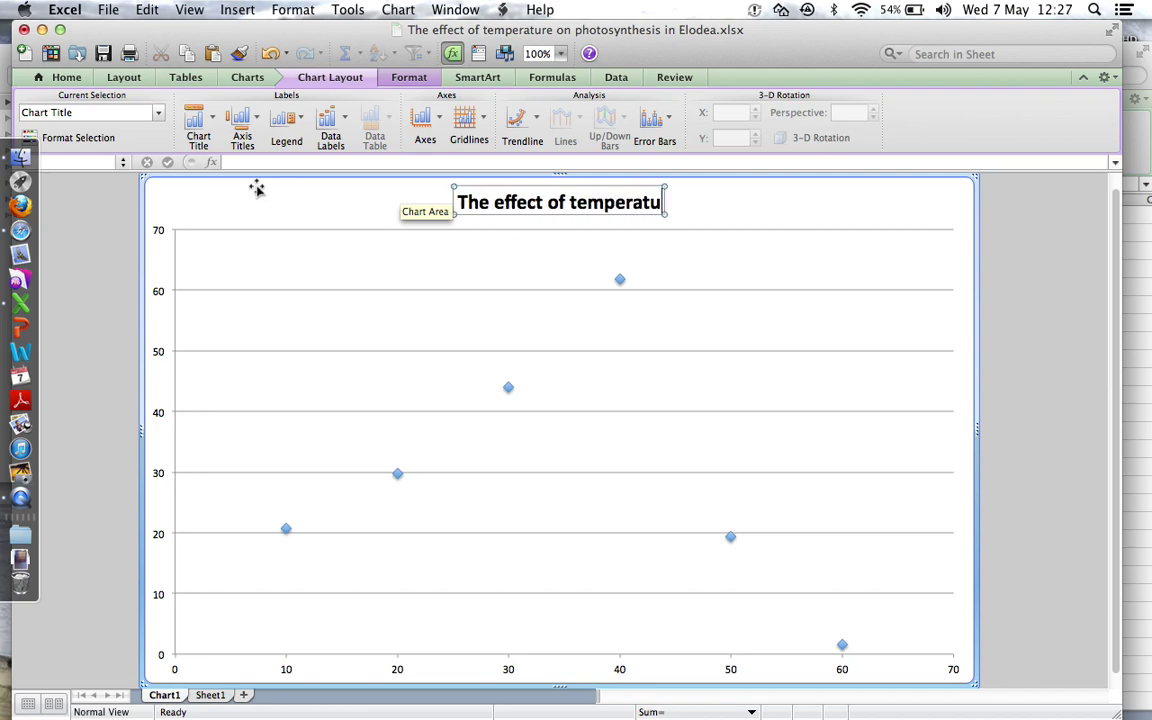
text(re o)
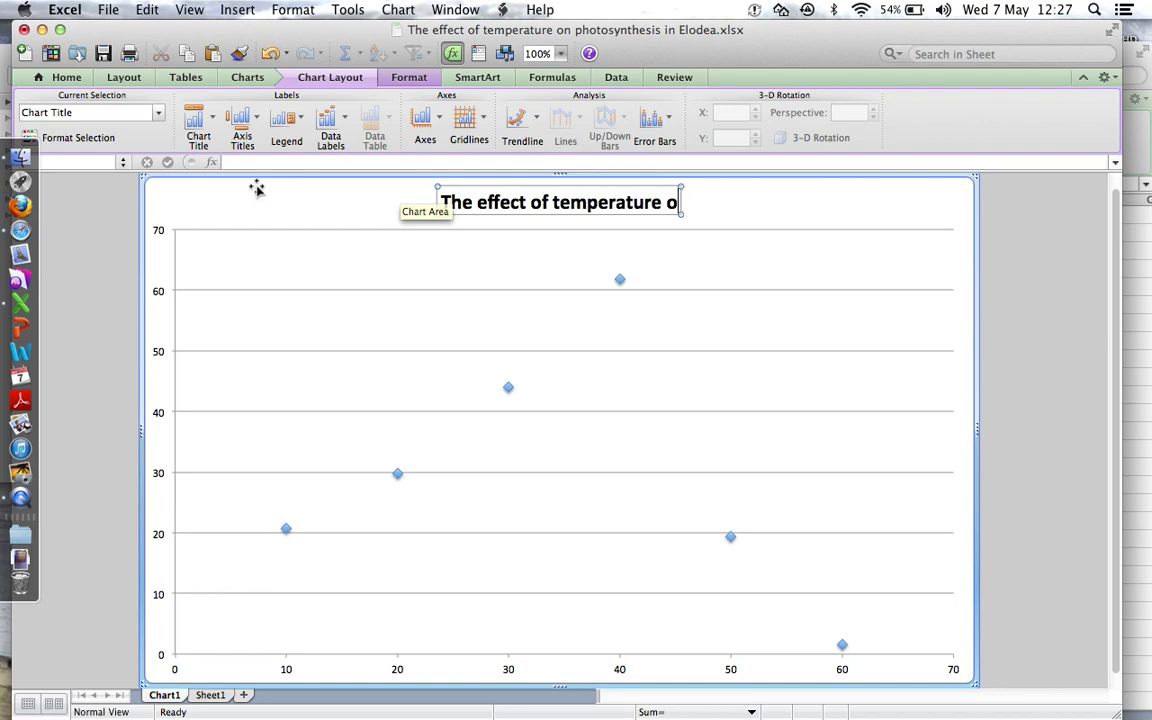
text(n the rate of)
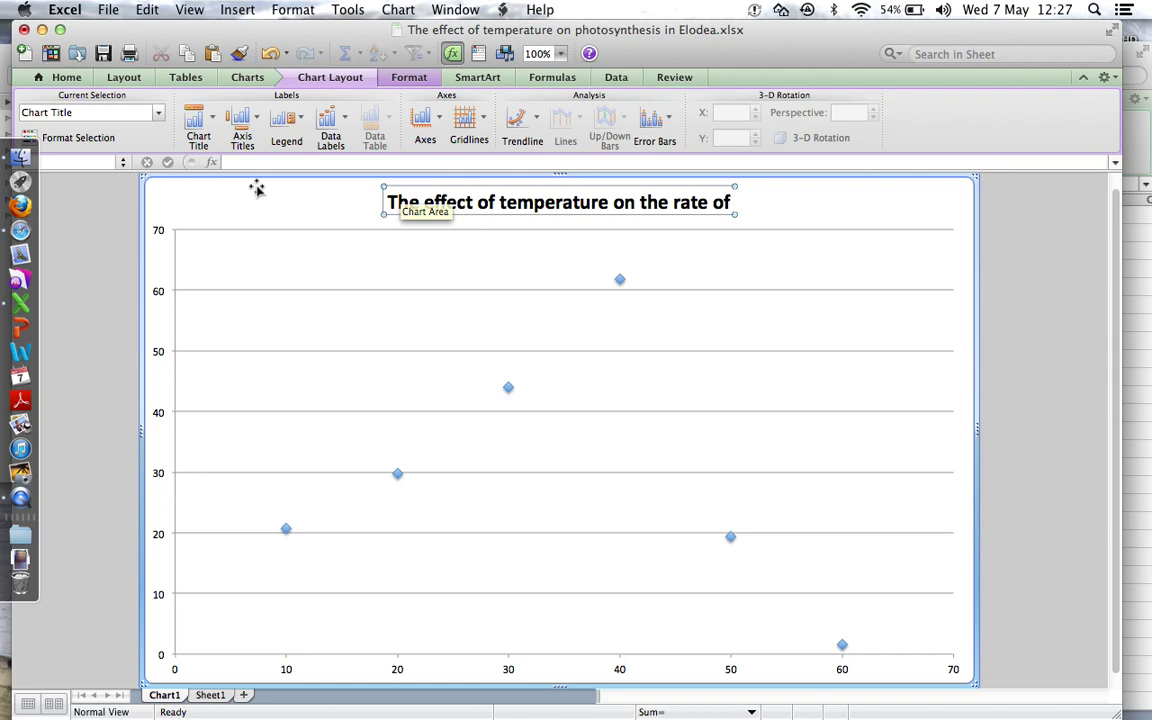
text( ga)
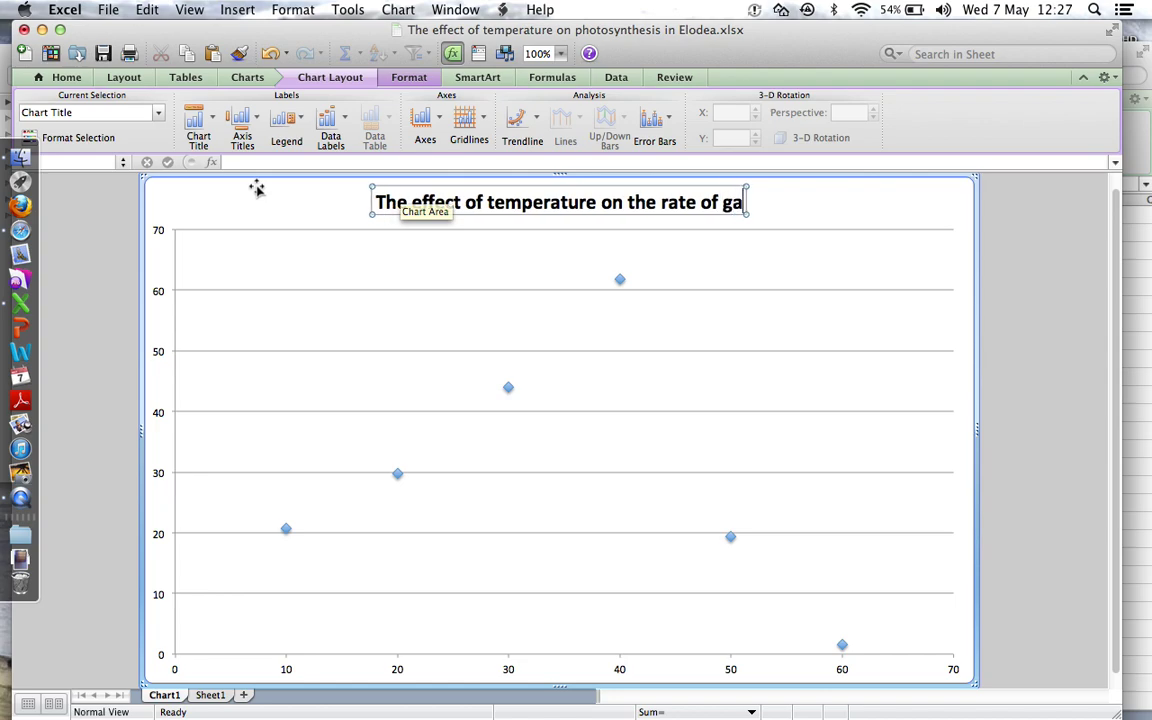
text(s product)
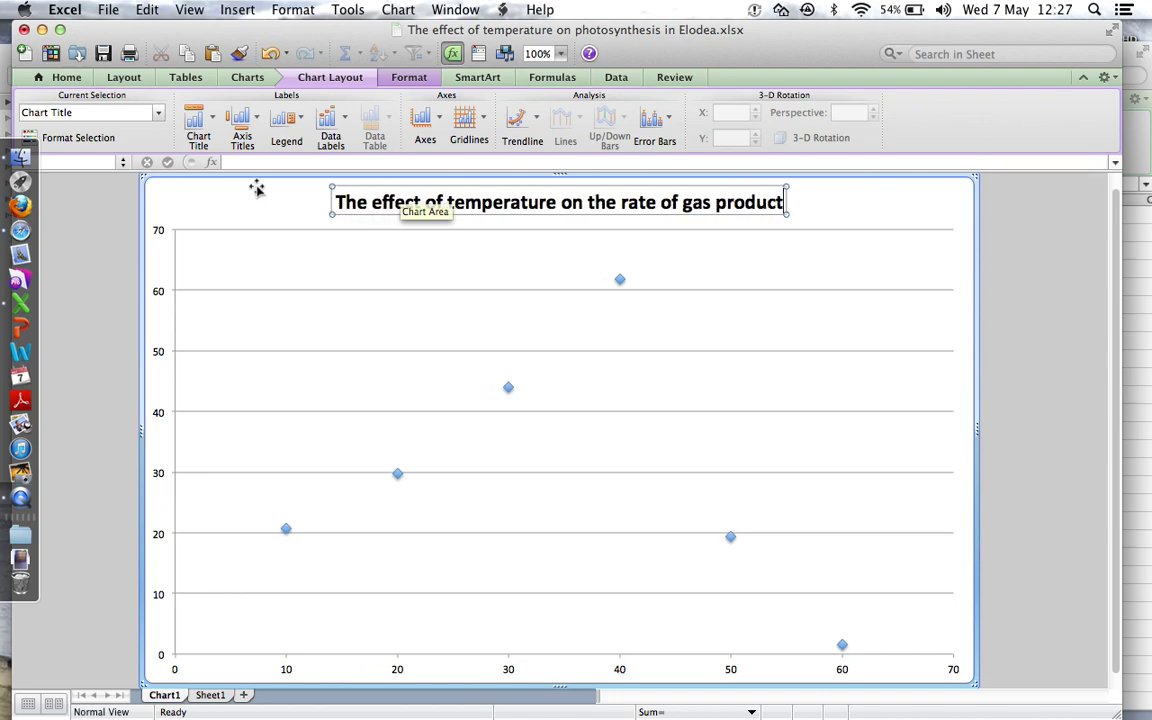
text(ion by)
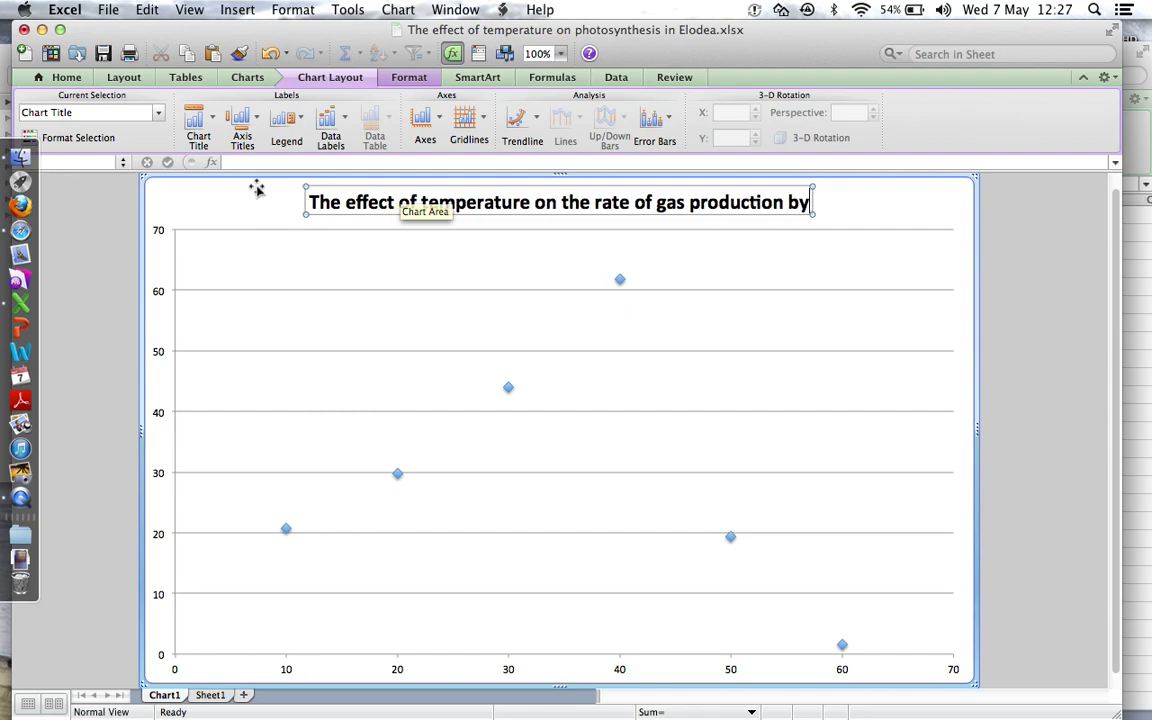
text( elo)
key(BackSpace)
key(BackSpace)
key(BackSpace)
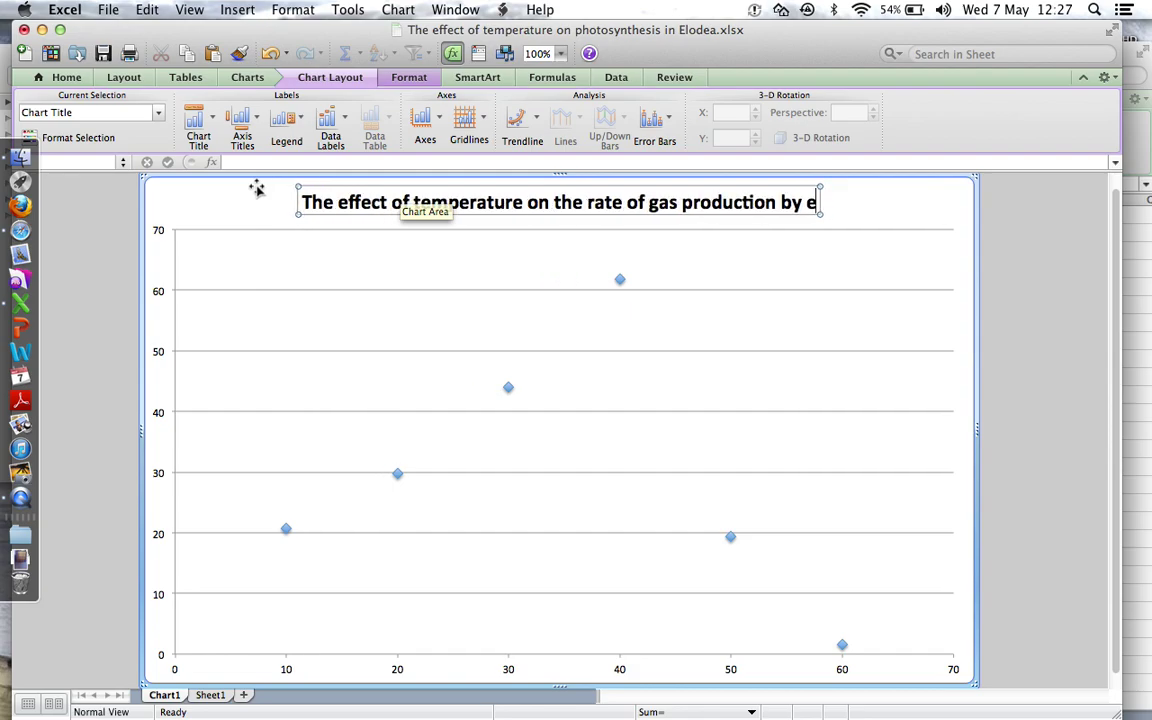
text(Elodea)
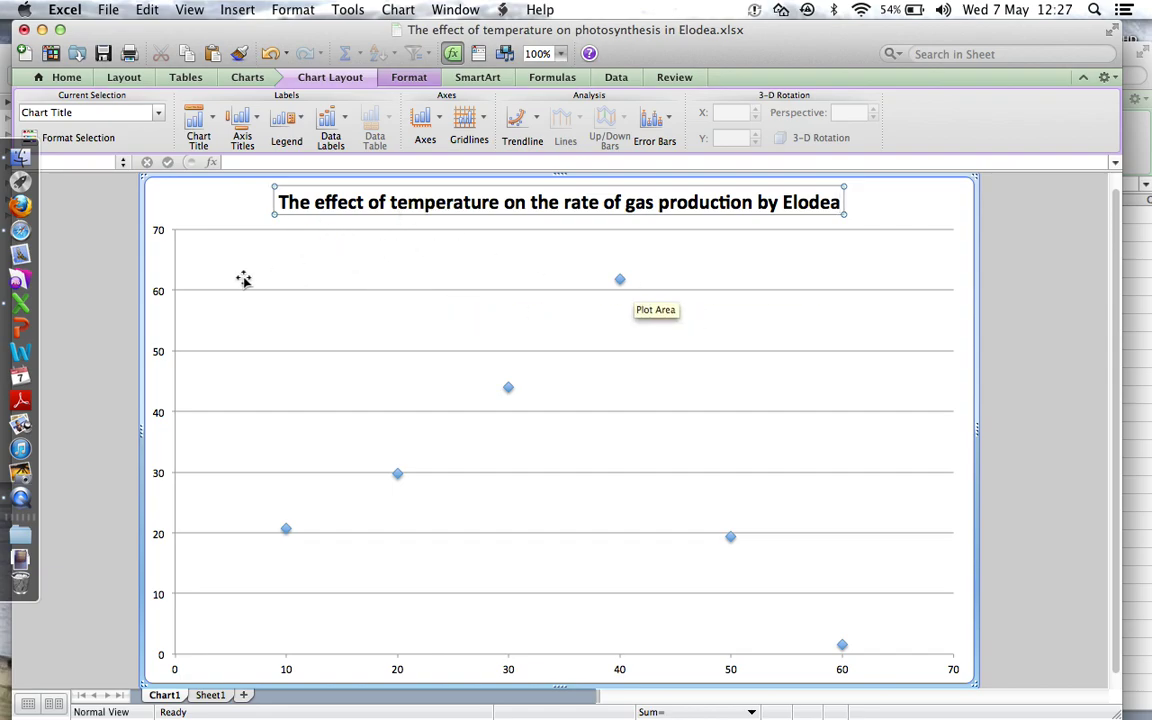
key(Return)
key(BackSpace)
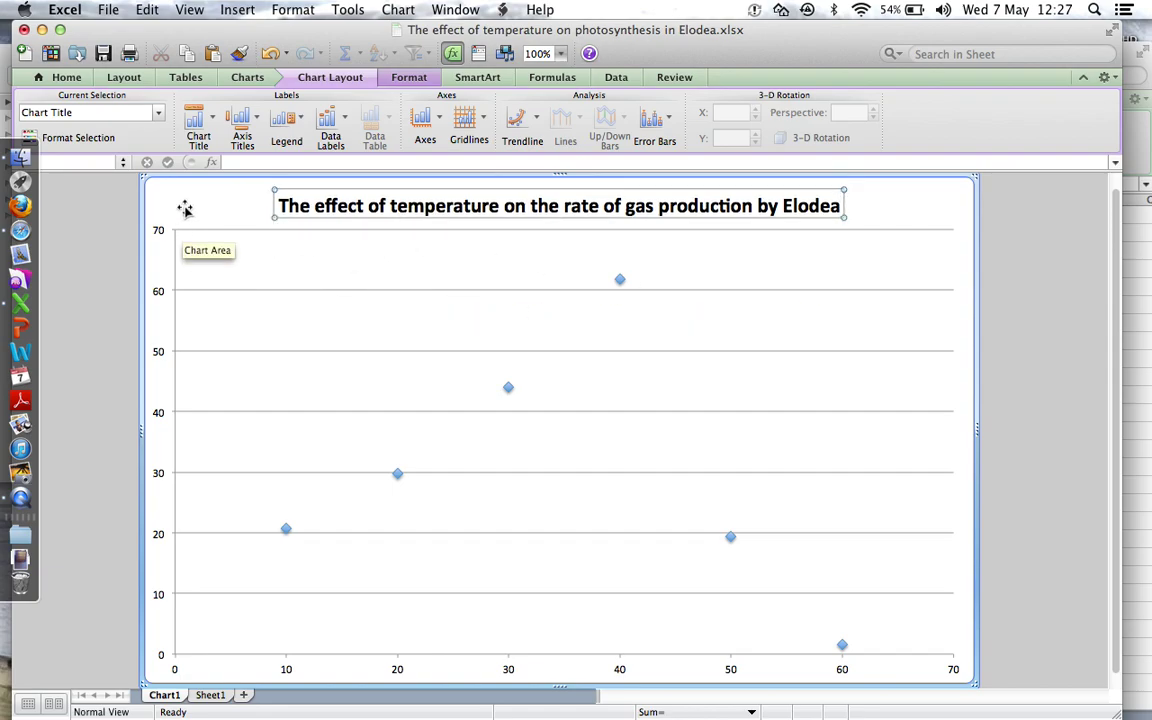
click(216, 207)
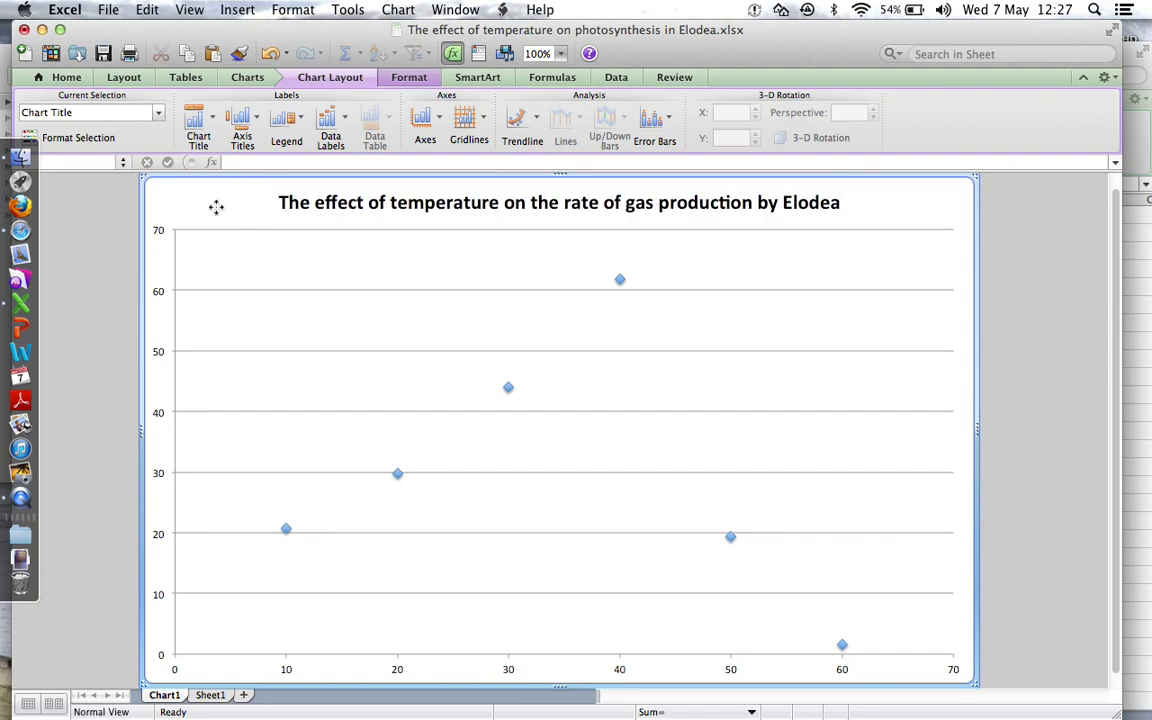
Add a title below the horizontal axis and enter "Temperature (" as the start of its text
click(243, 119)
mouse_move(283, 151)
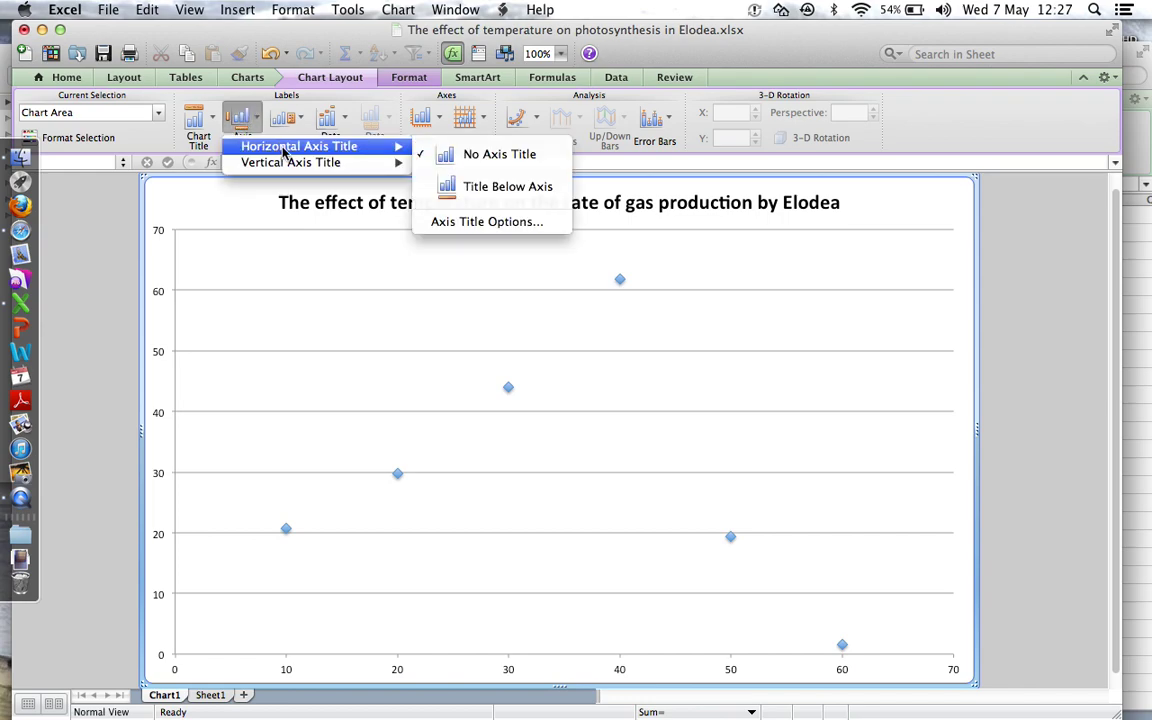
click(480, 185)
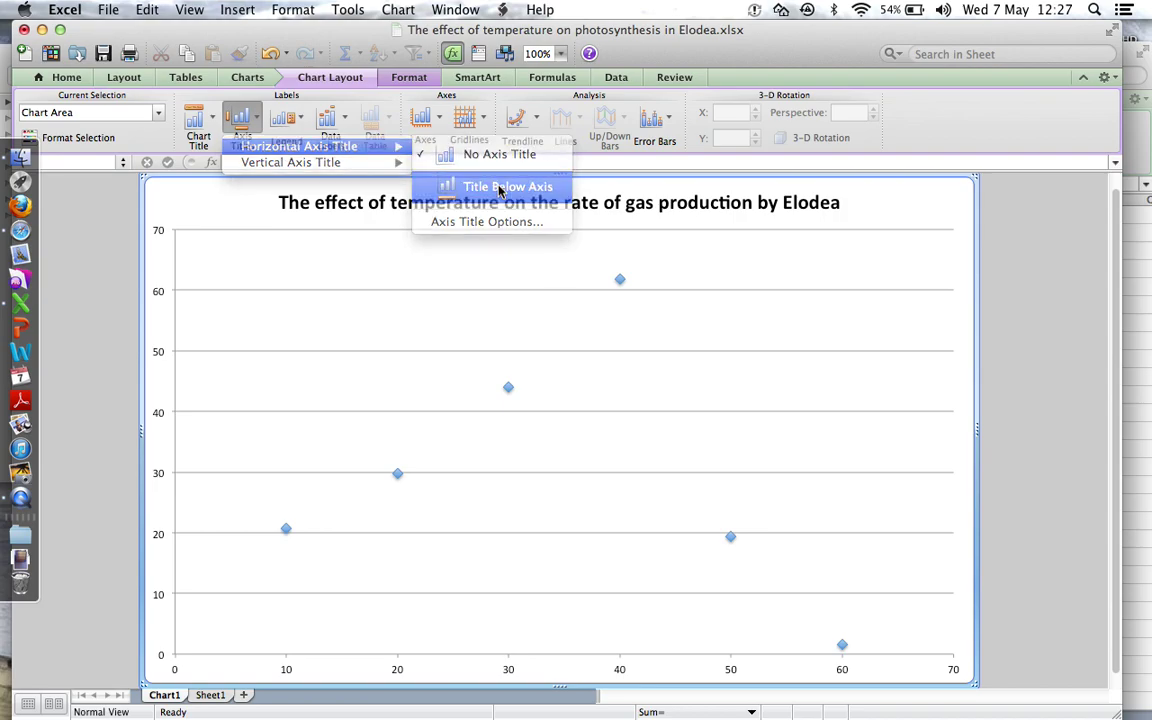
text(Temp)
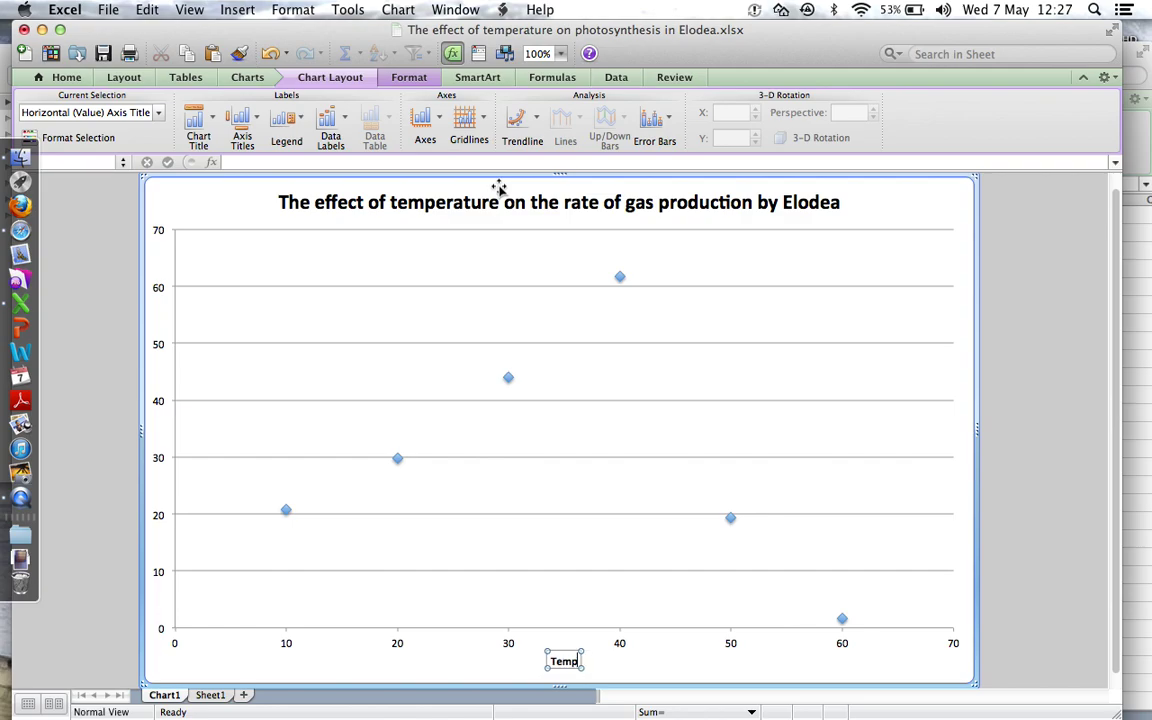
text(erature)
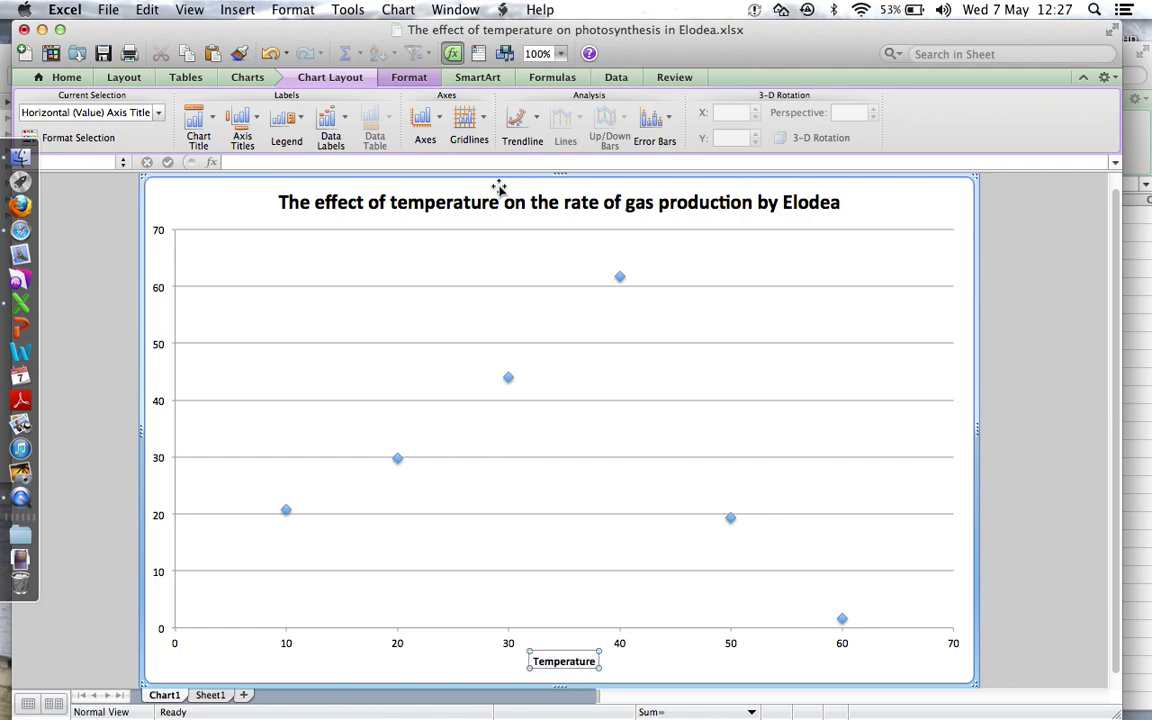
text( ()
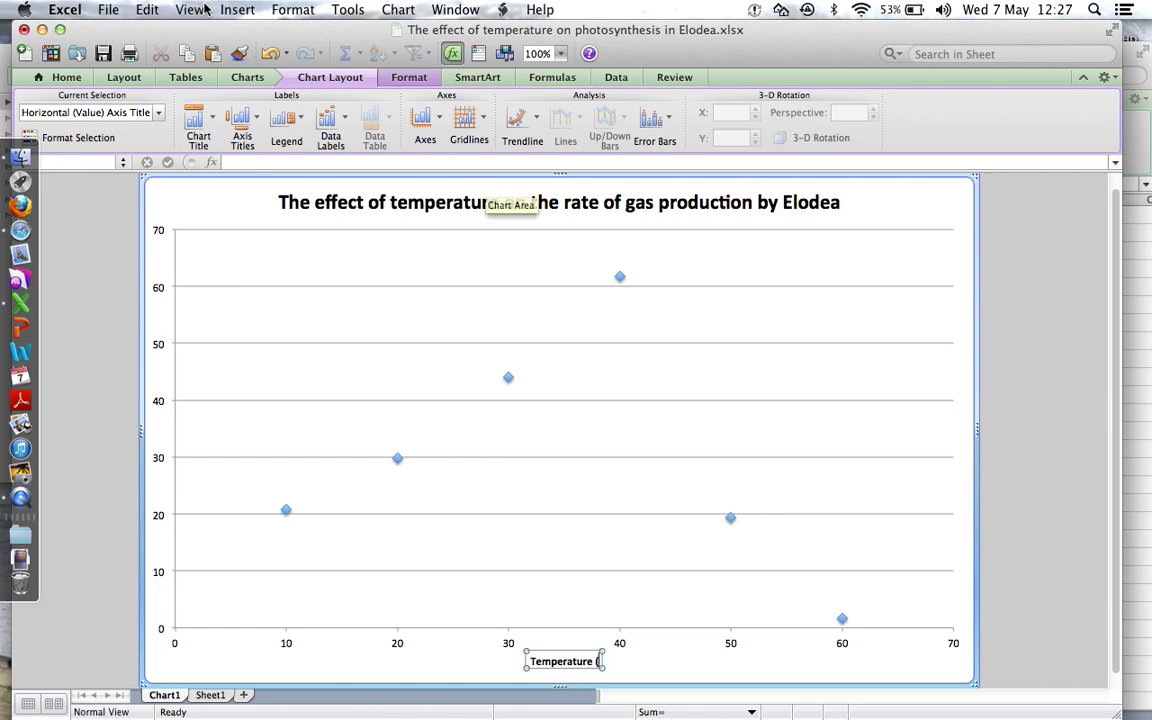
click(243, 10)
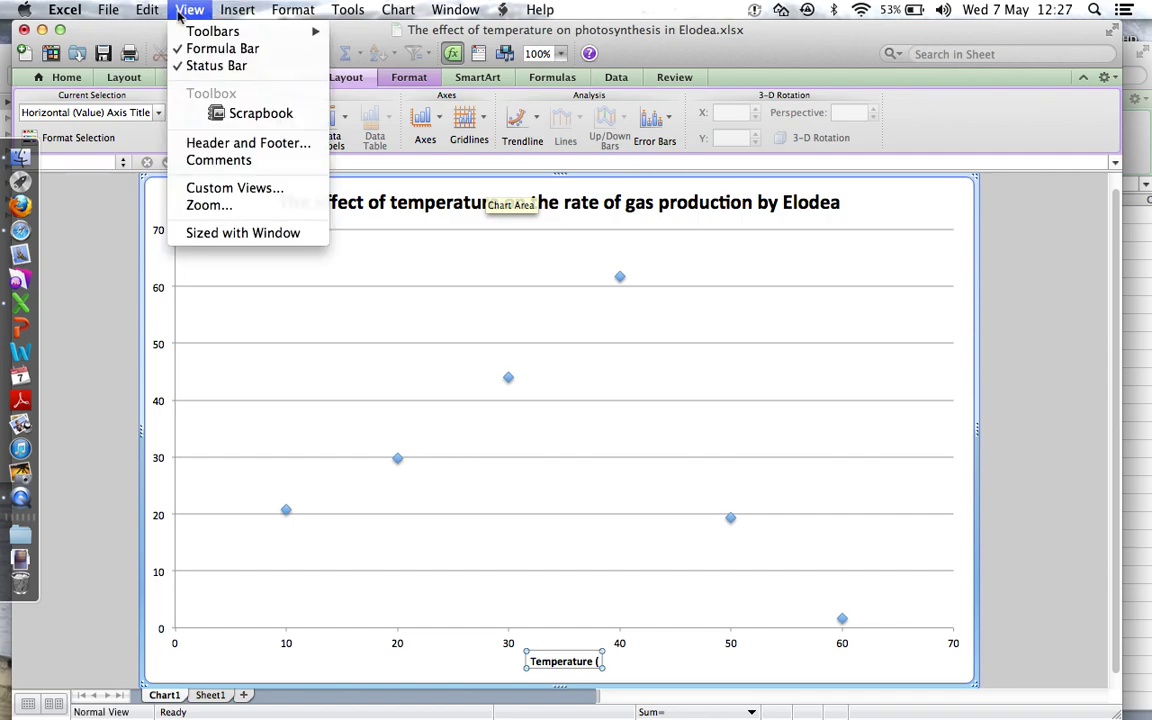
mouse_move(286, 18)
mouse_move(148, 12)
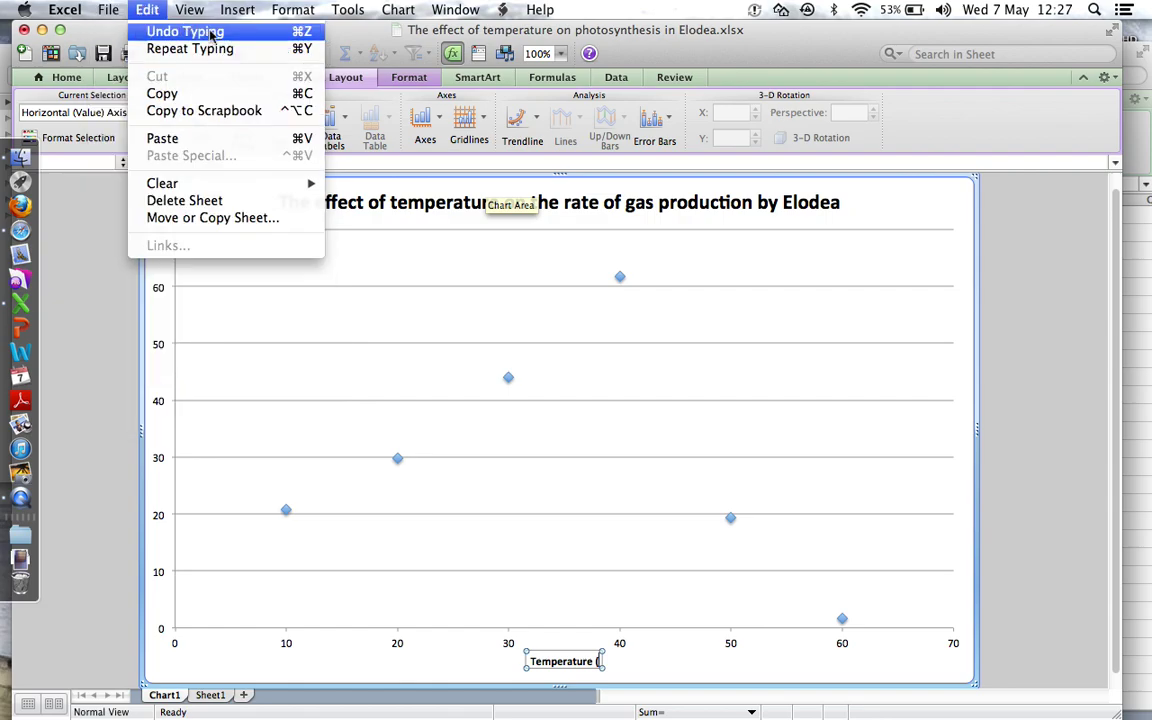
mouse_move(233, 16)
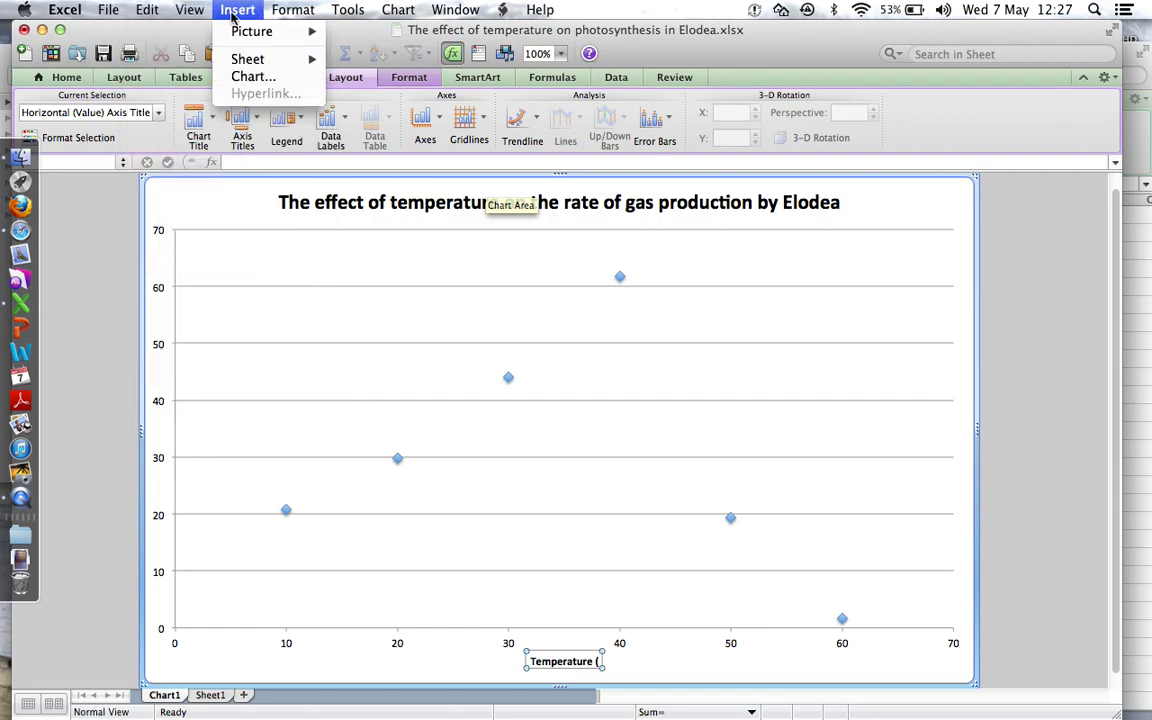
click(101, 340)
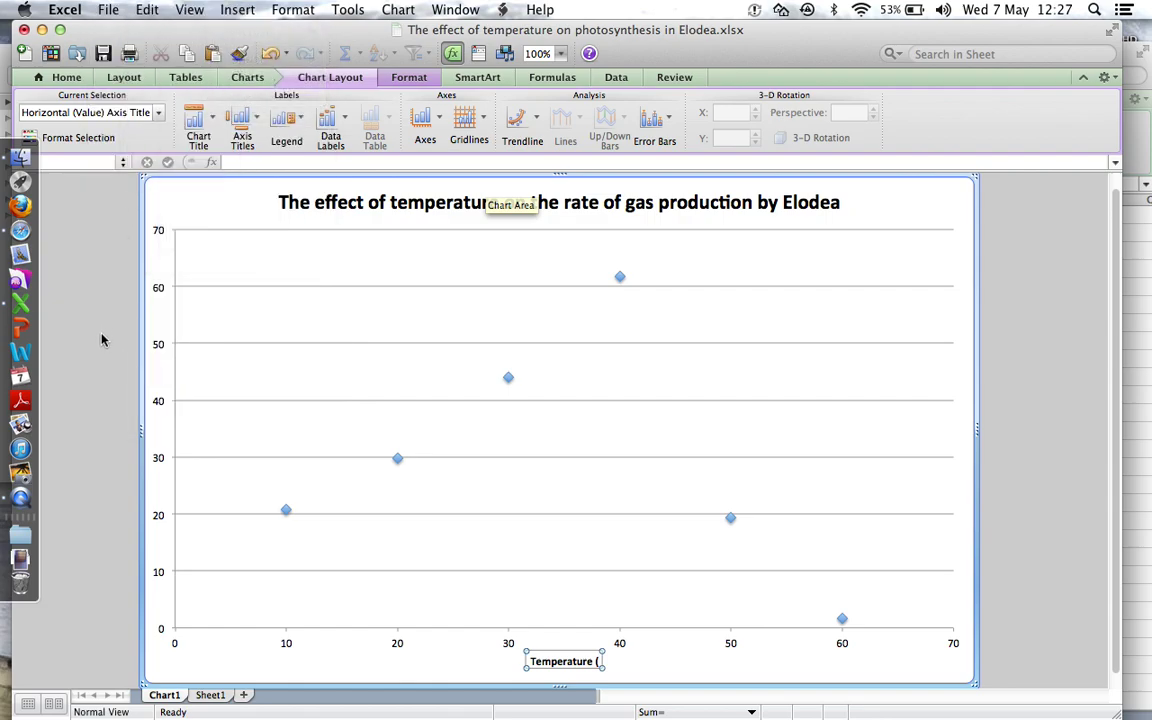
Complete the horizontal axis title with the unit so that it reads "Temperature (C)"
text(C)
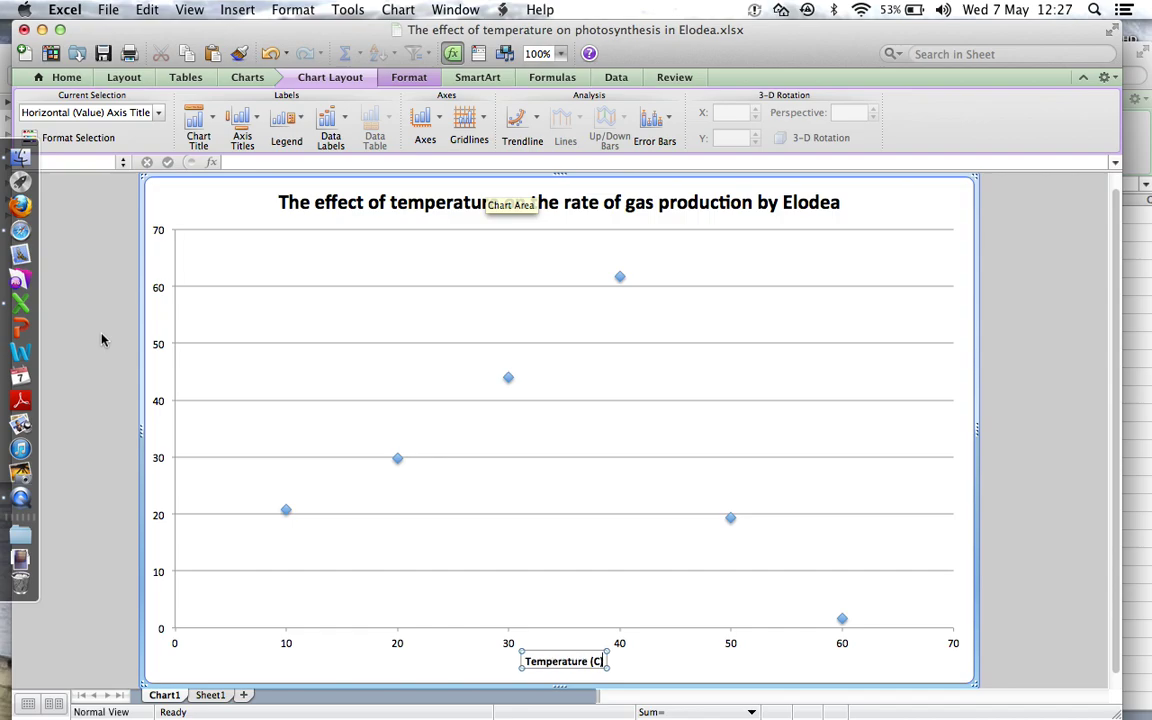
text())
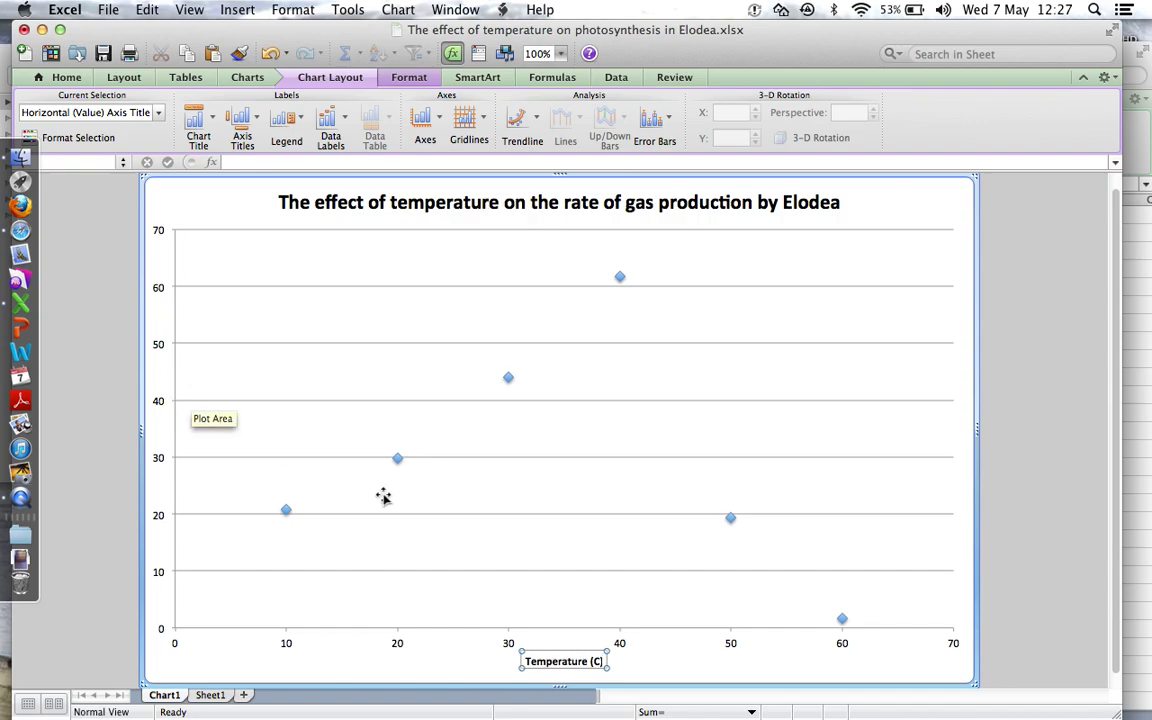
Add a rotated title to the vertical axis reading "Gas production (bubbles per minute)"
click(686, 657)
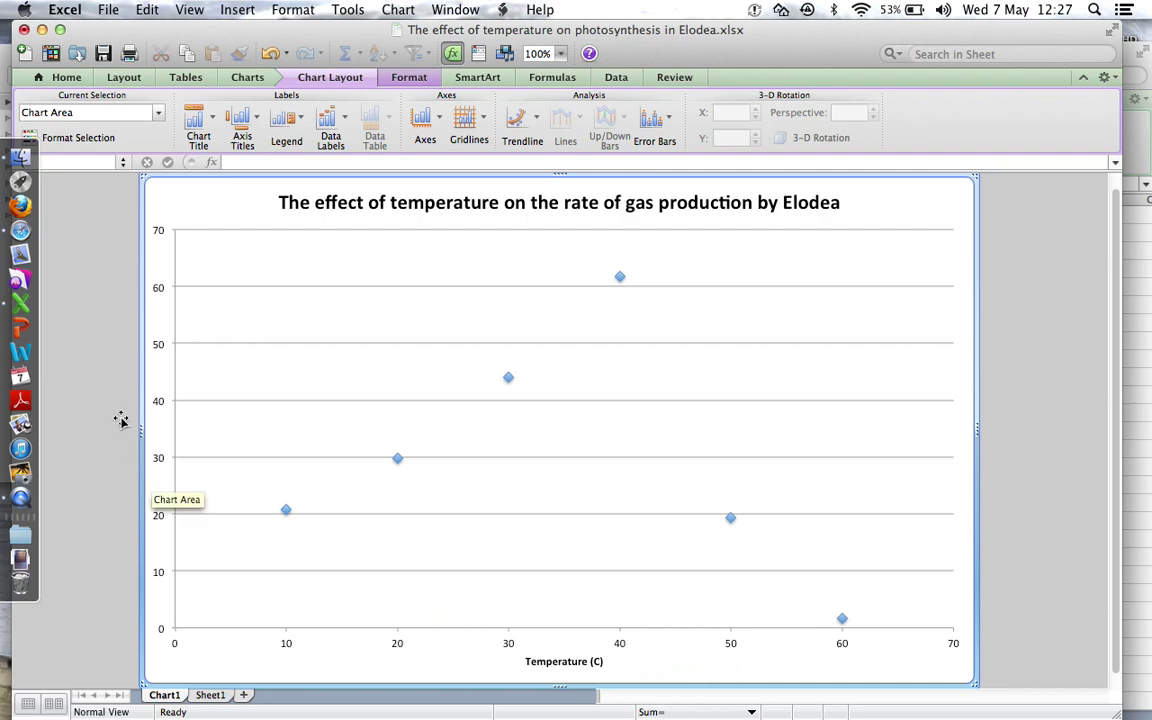
click(245, 120)
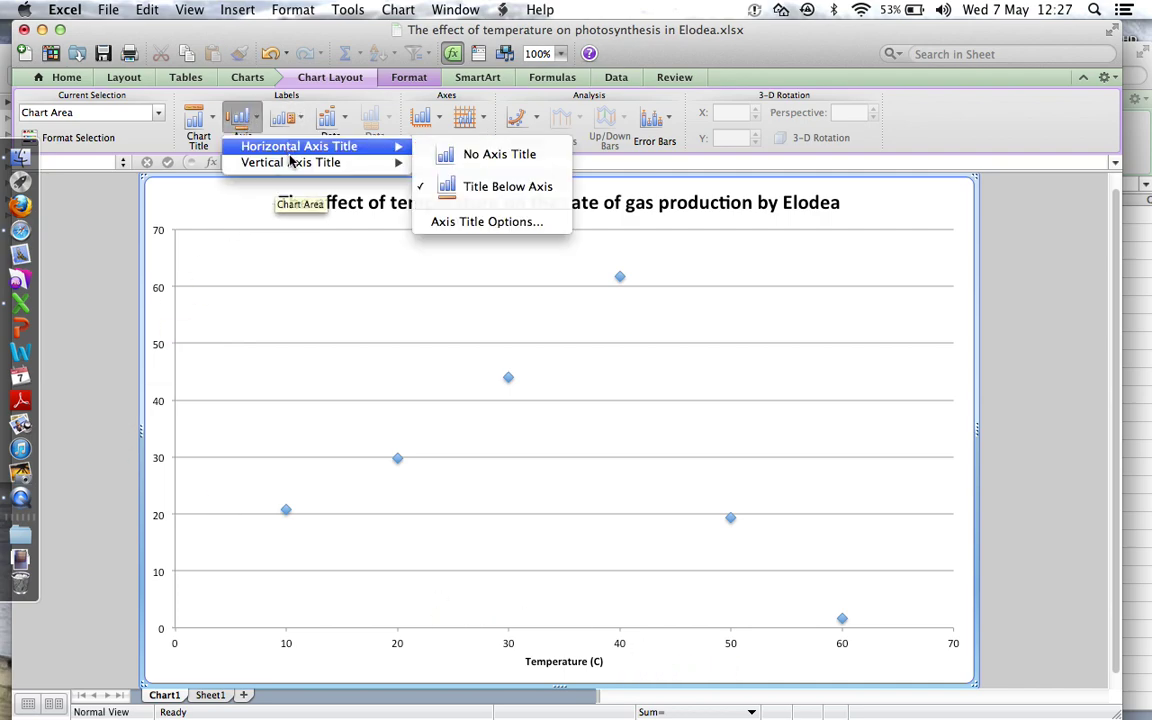
mouse_move(292, 162)
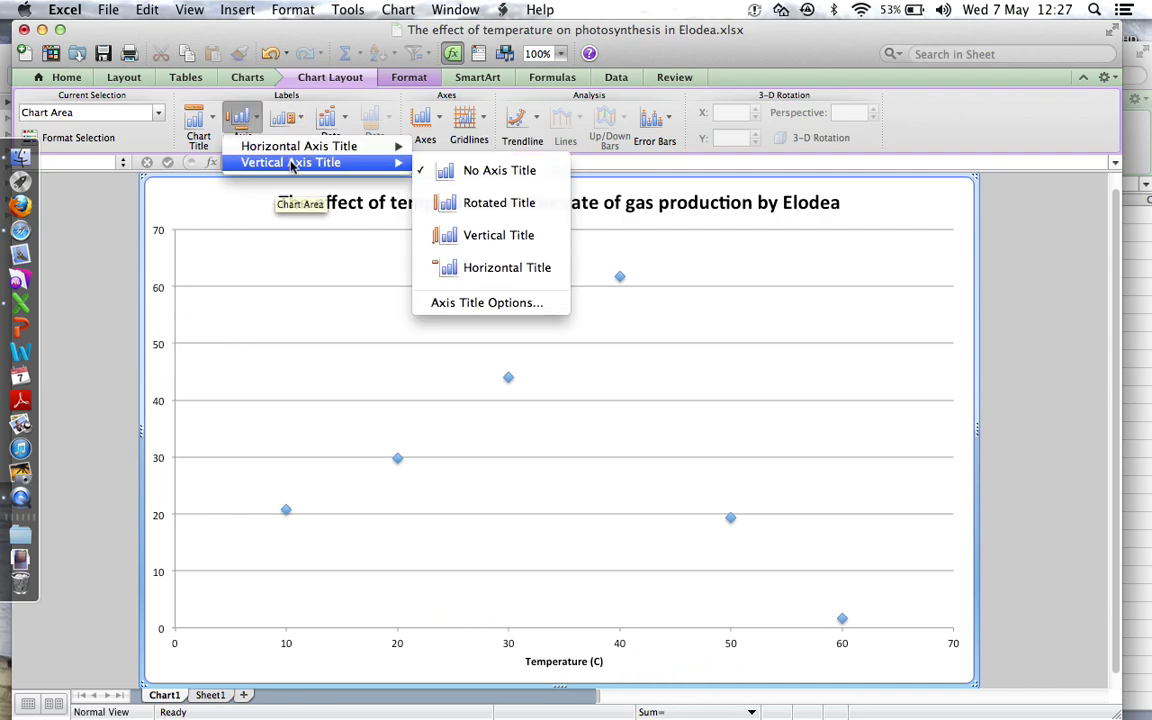
click(467, 204)
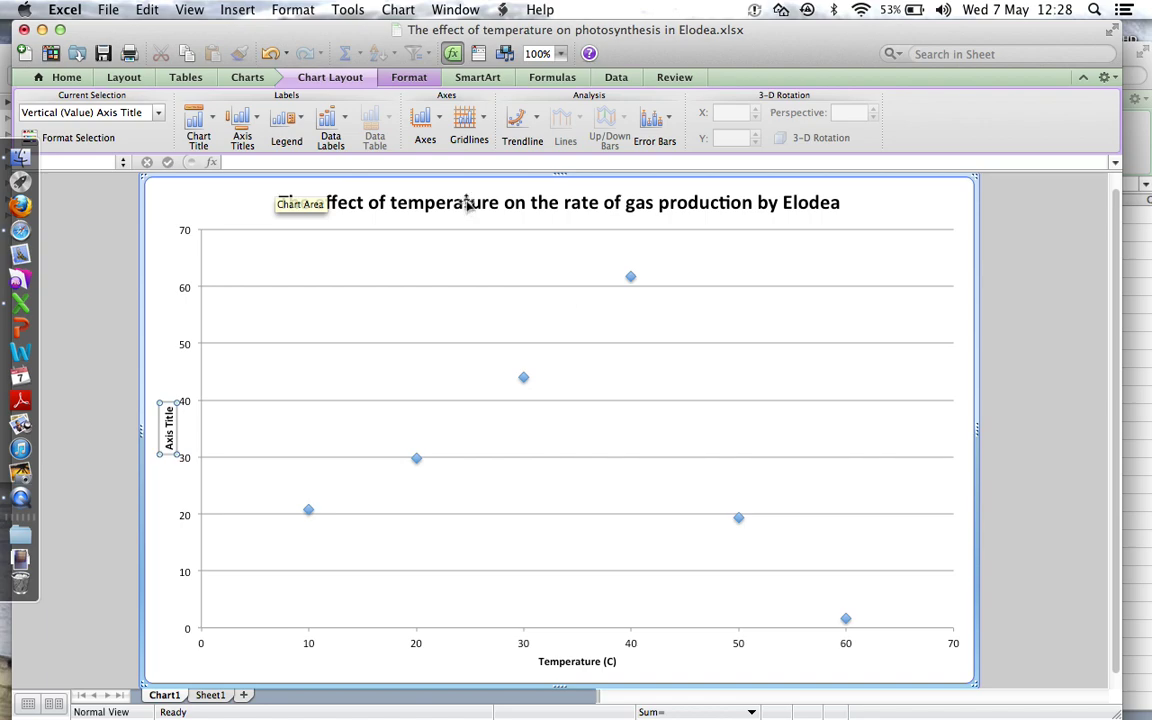
text(Gas)
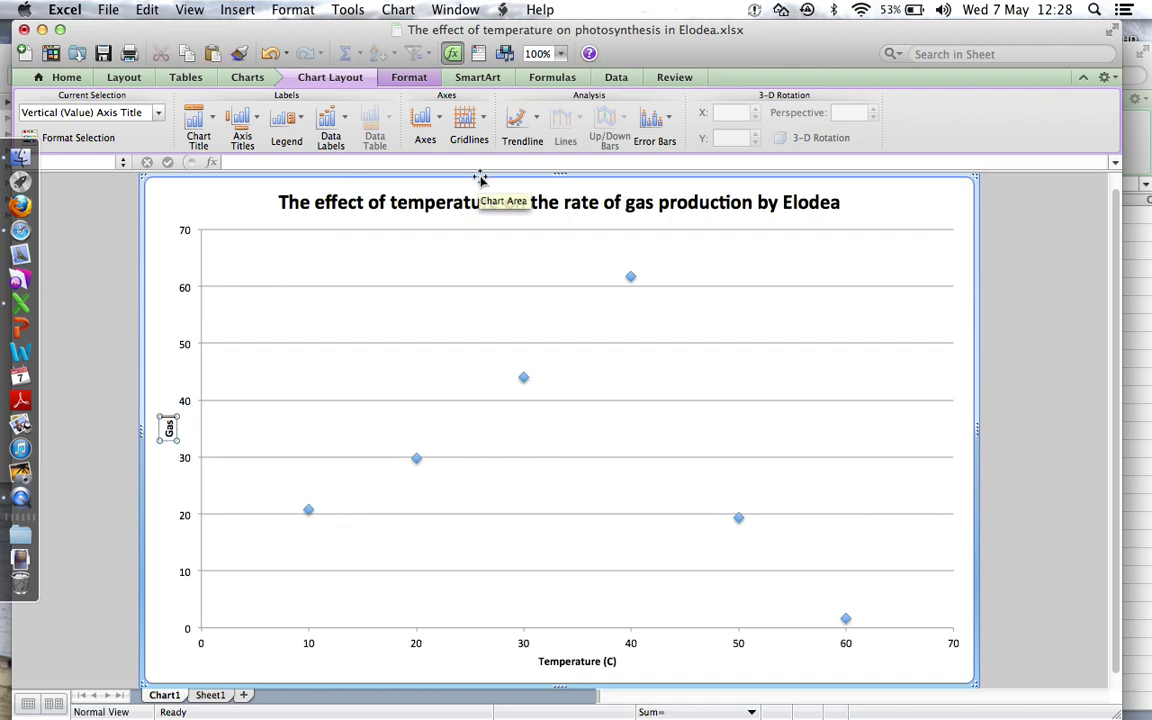
text( produ)
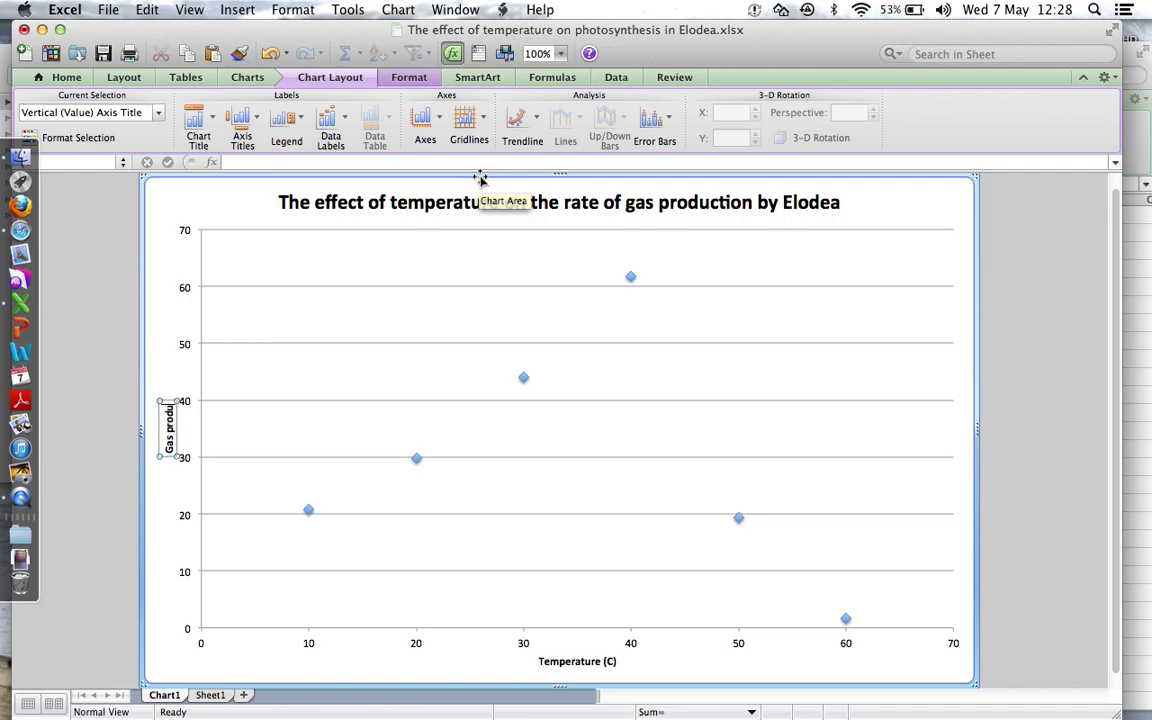
text(ction)
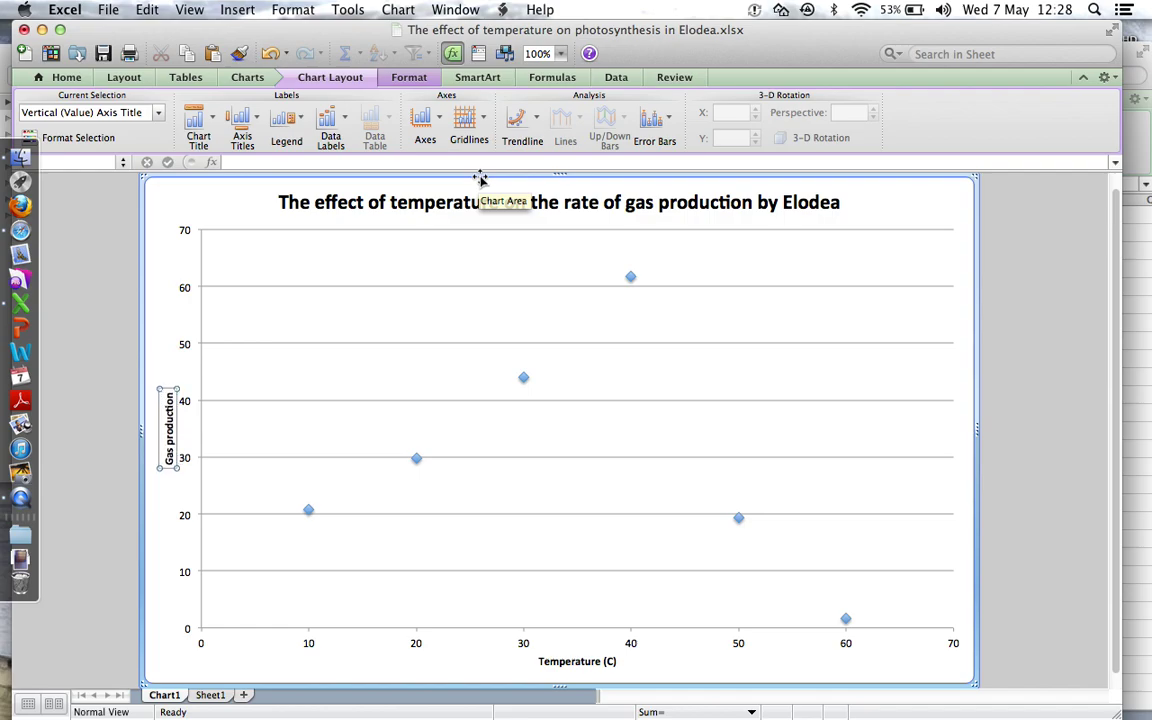
text( (bubbles)
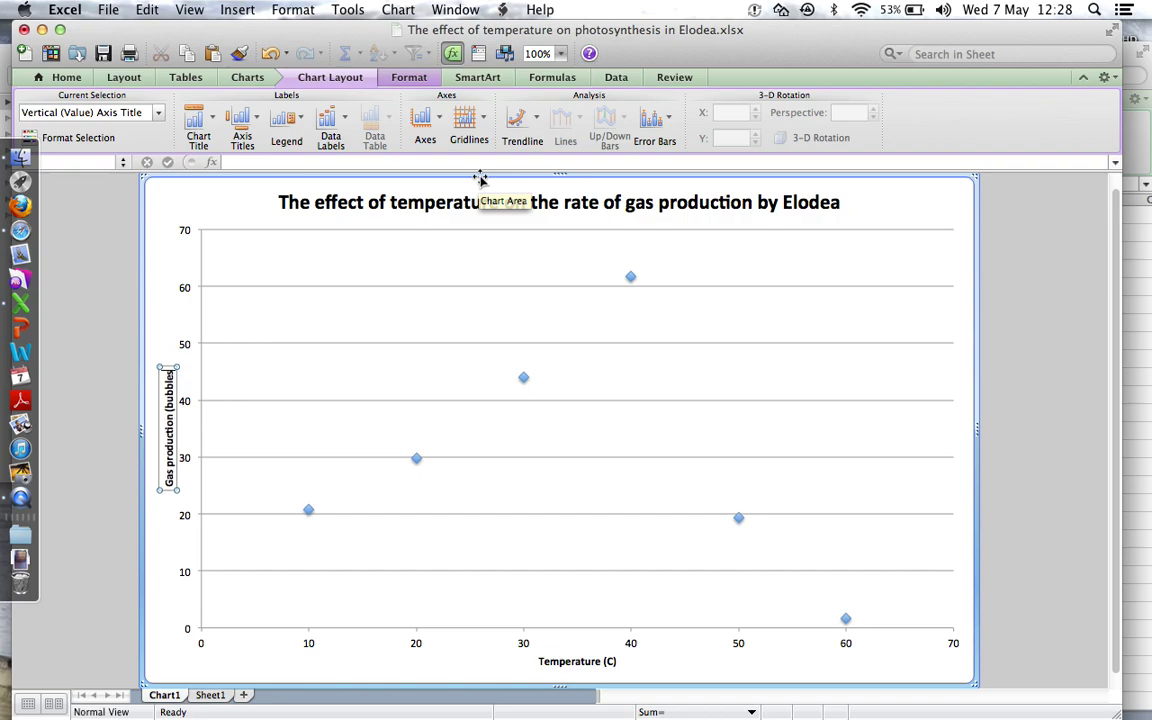
text( per minu)
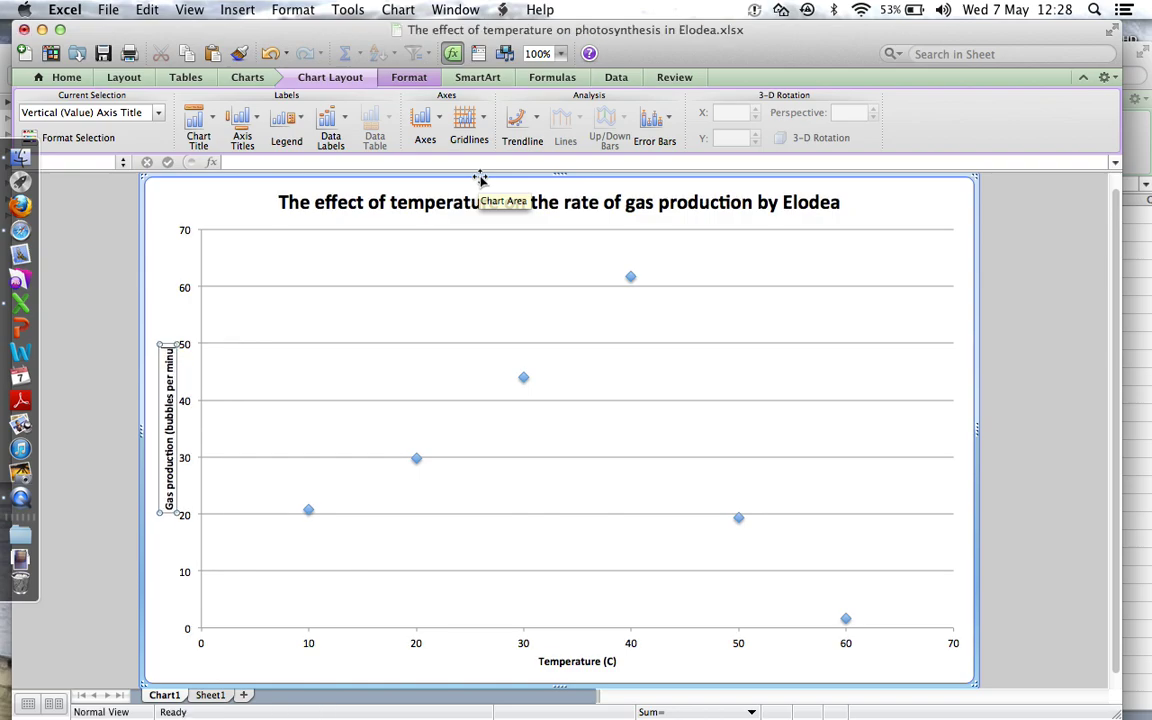
text(te))
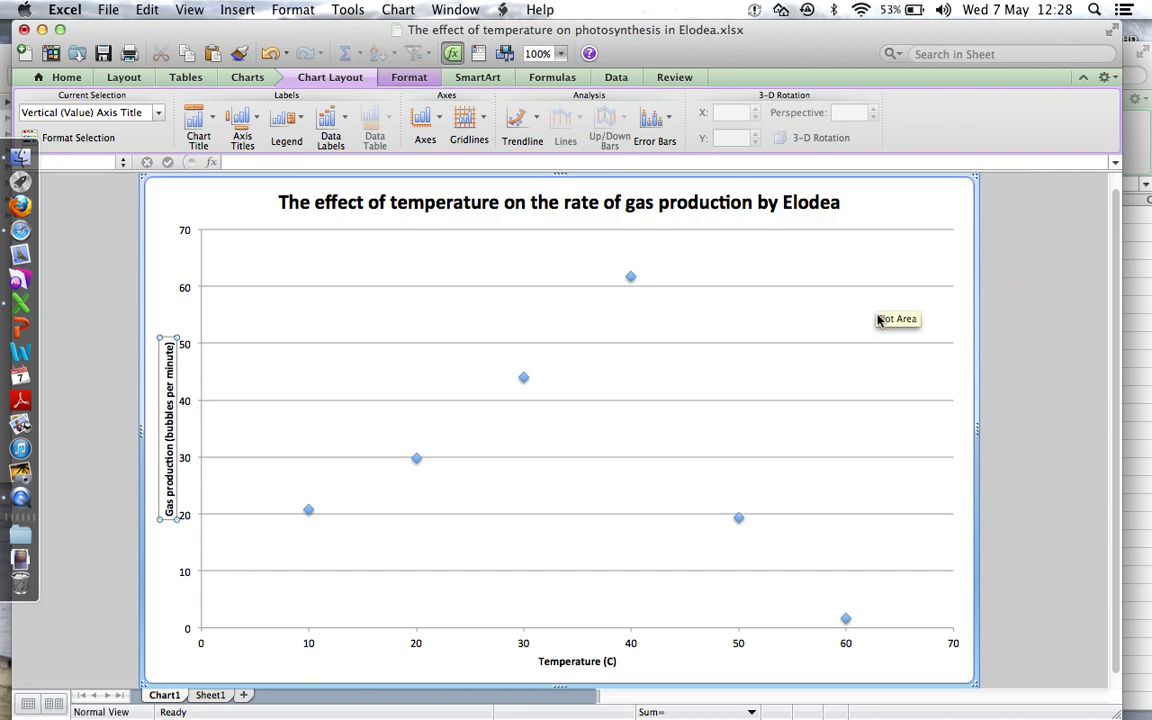
click(160, 302)
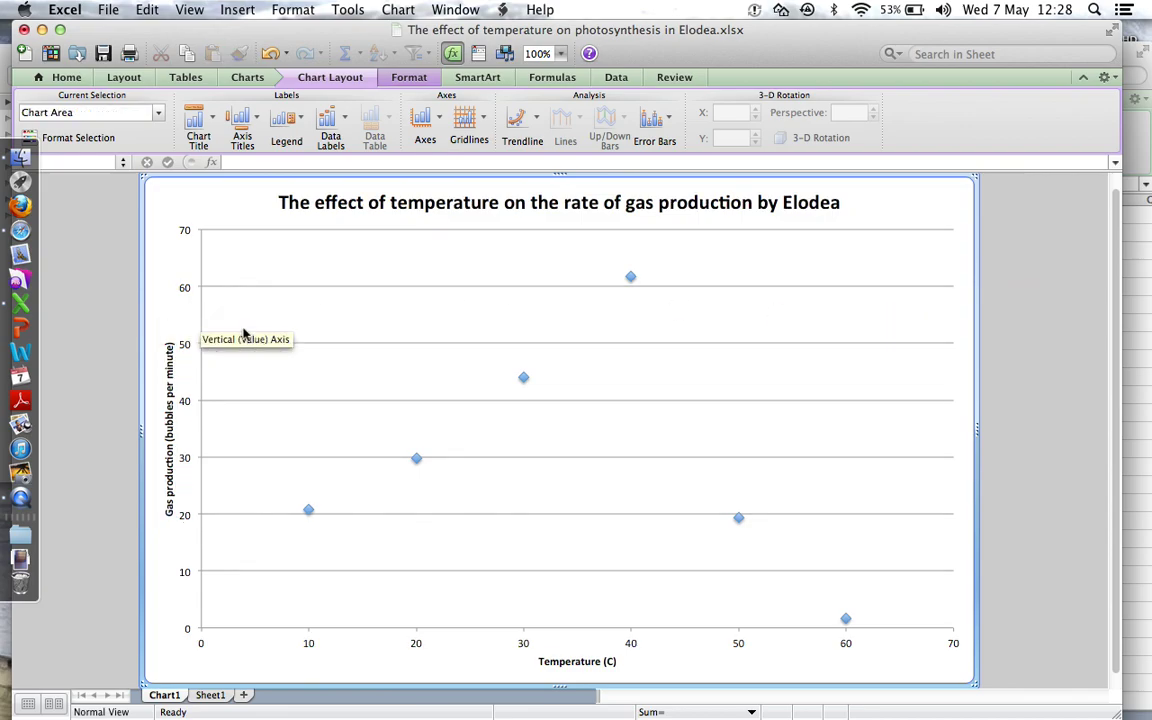
Change the marker style of the plotted data series to X-shaped crosses
click(631, 279)
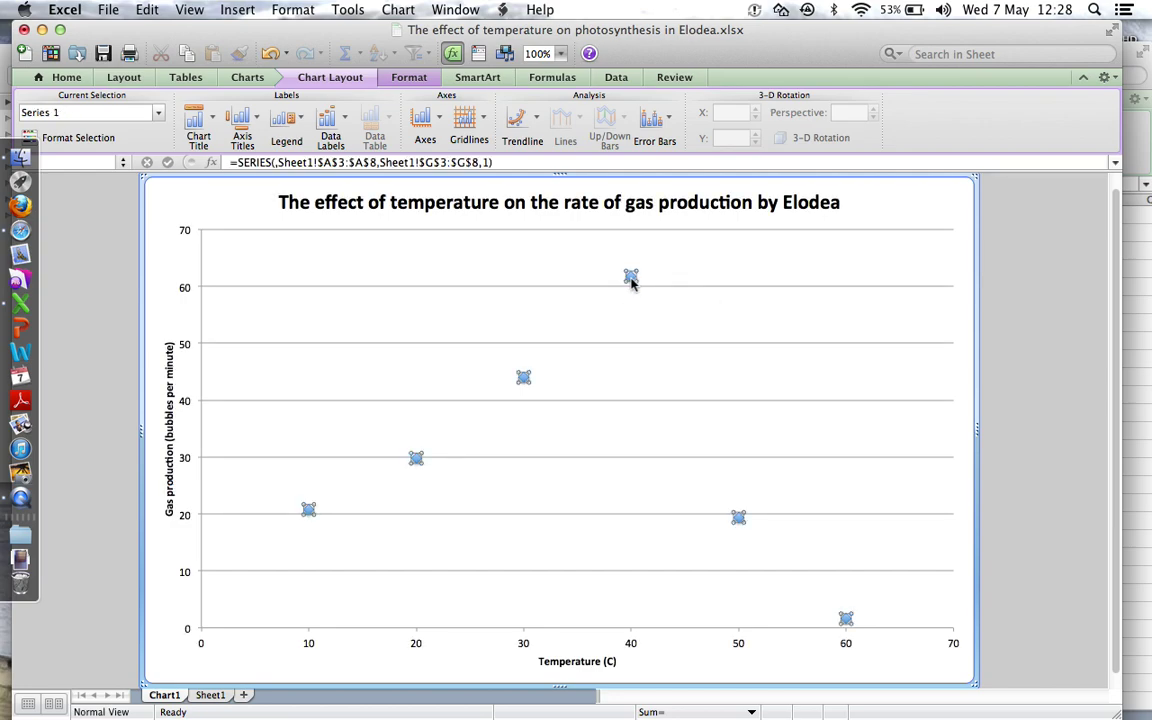
right_click(631, 282)
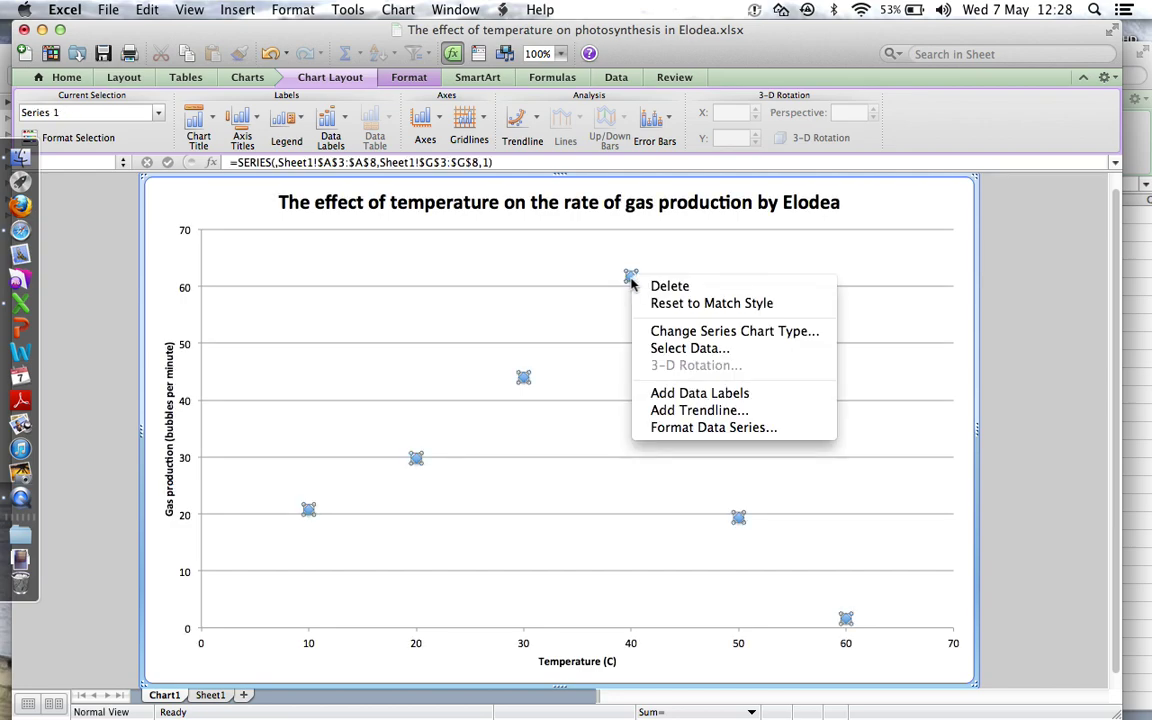
click(699, 428)
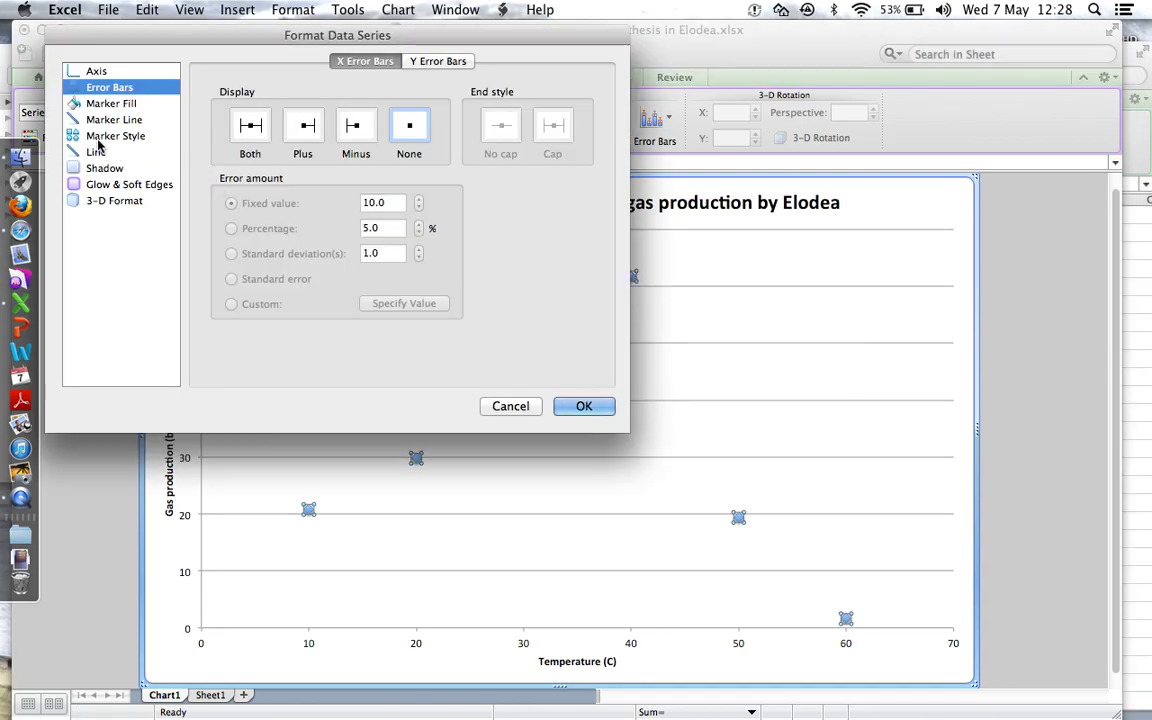
click(98, 135)
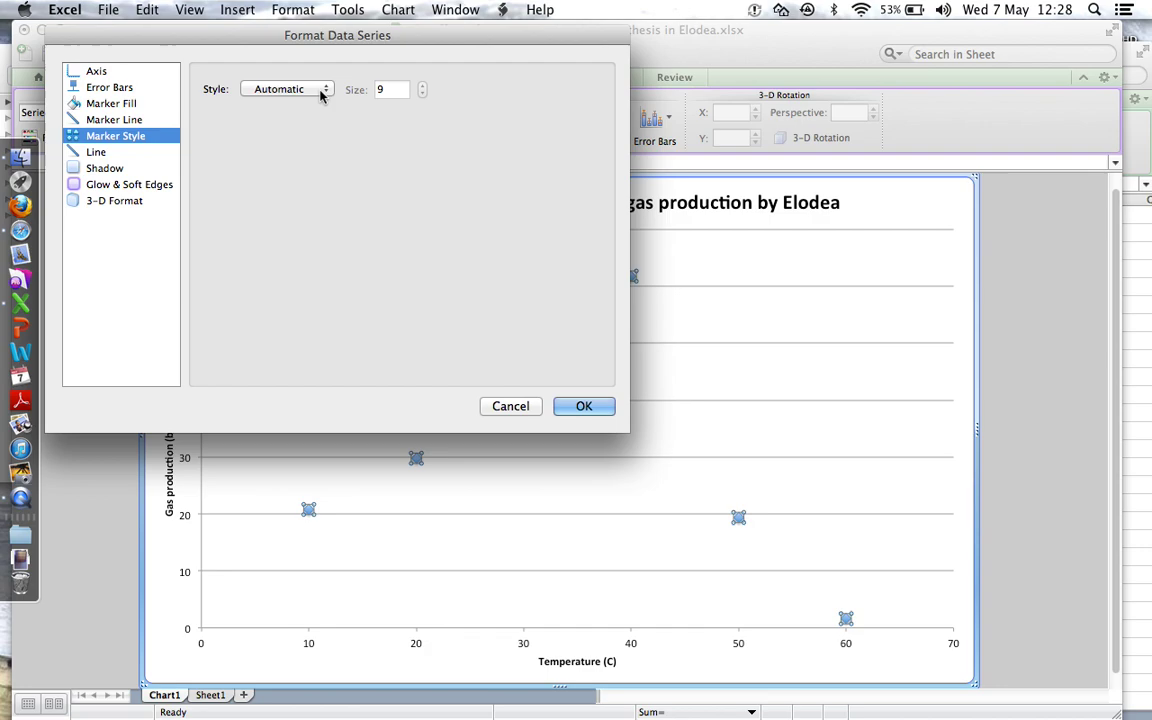
click(321, 90)
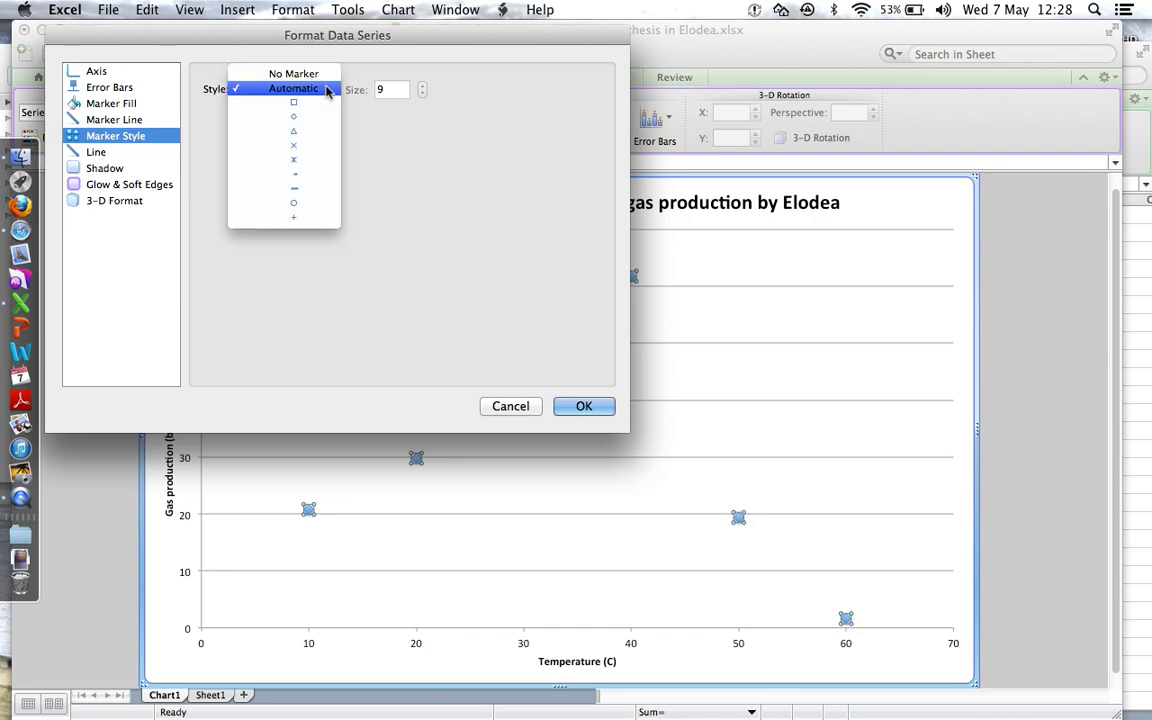
click(305, 150)
click(584, 406)
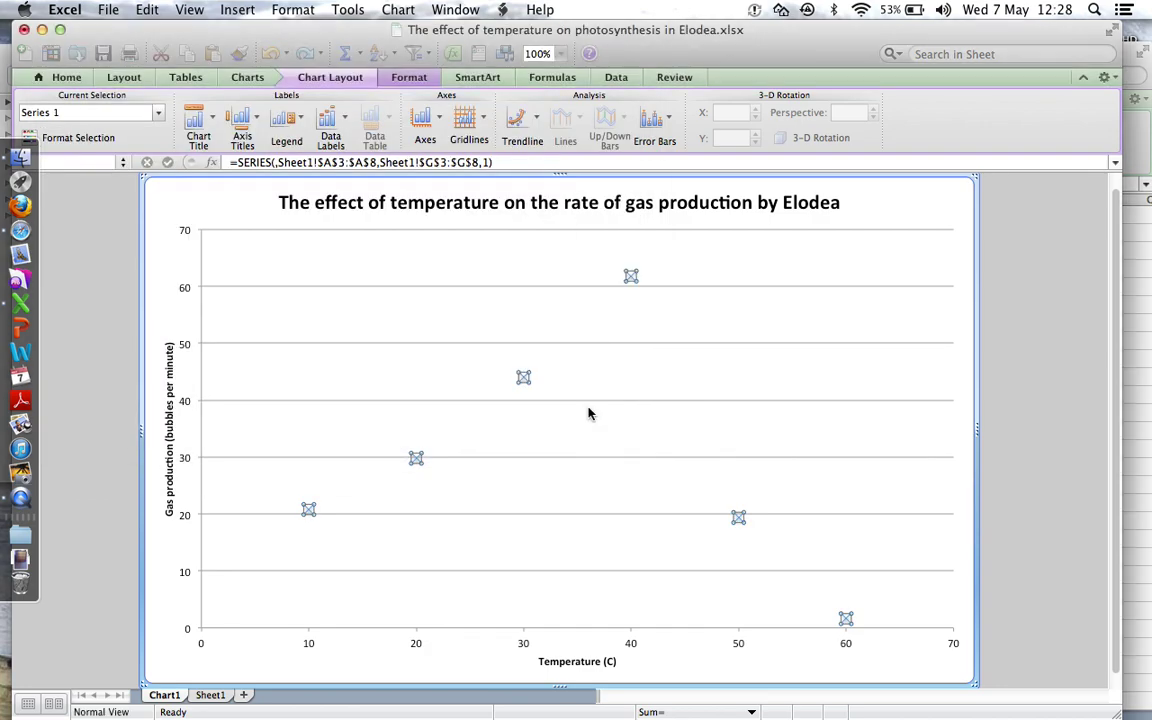
click(822, 420)
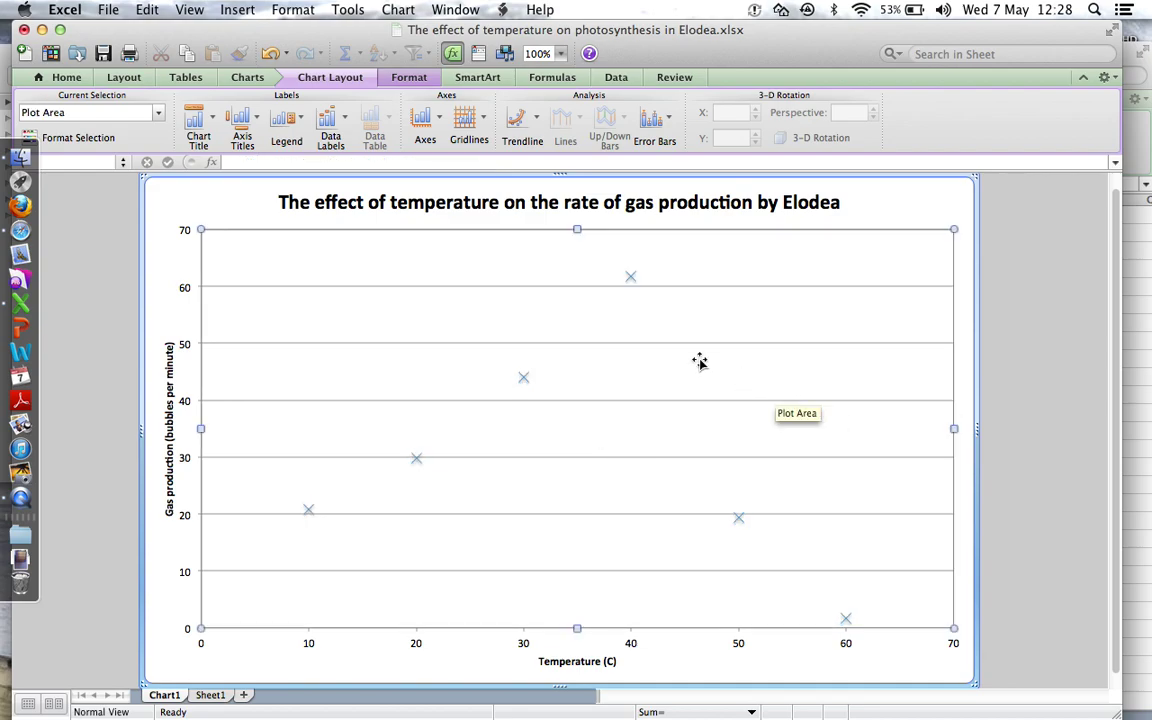
Give the data series custom vertical error bars in both directions, taking the positive error values from Sheet1 cells H3:H8
click(631, 280)
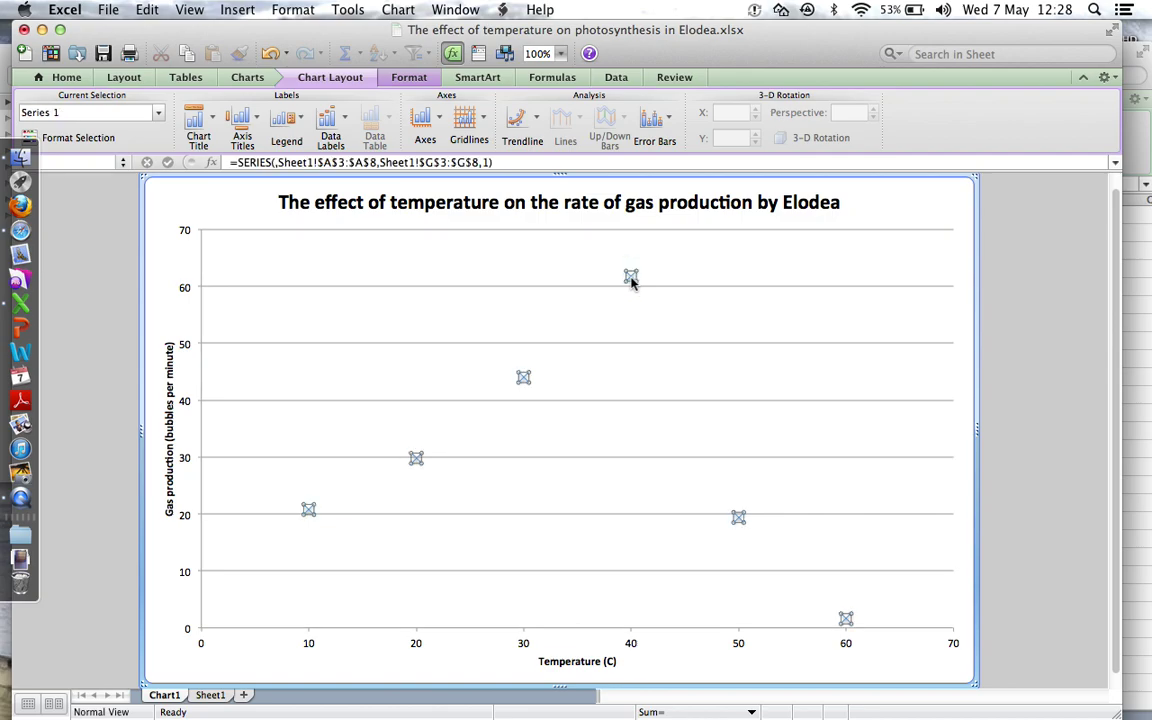
click(656, 122)
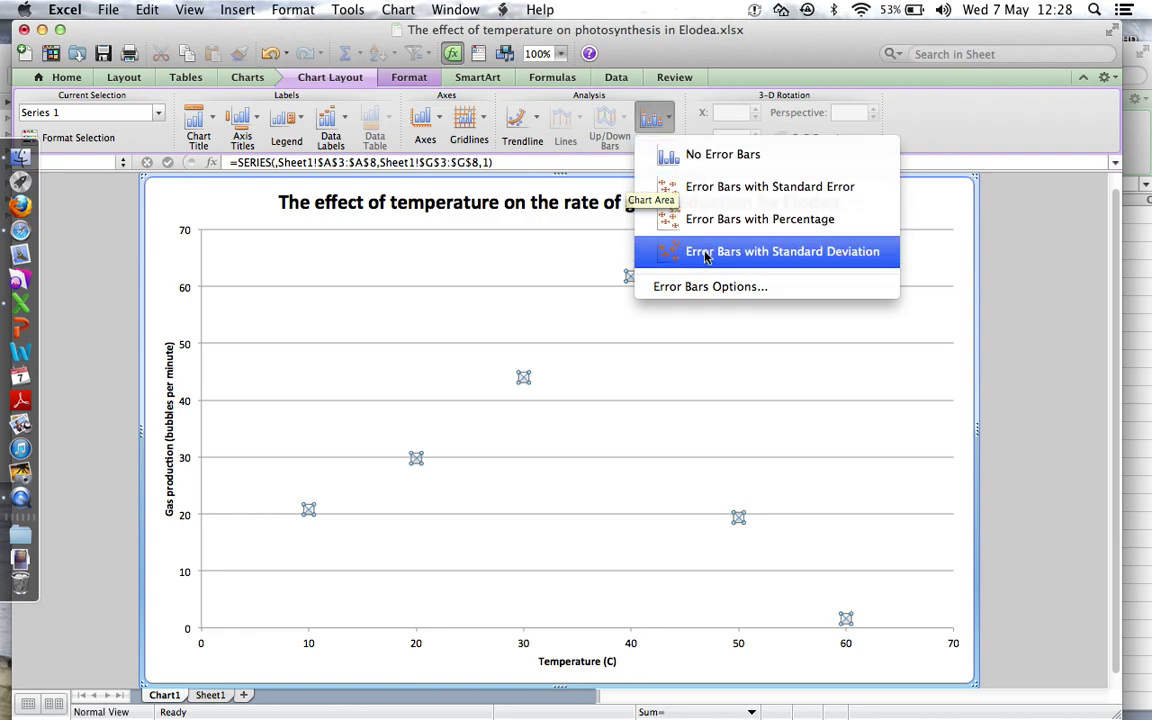
click(716, 288)
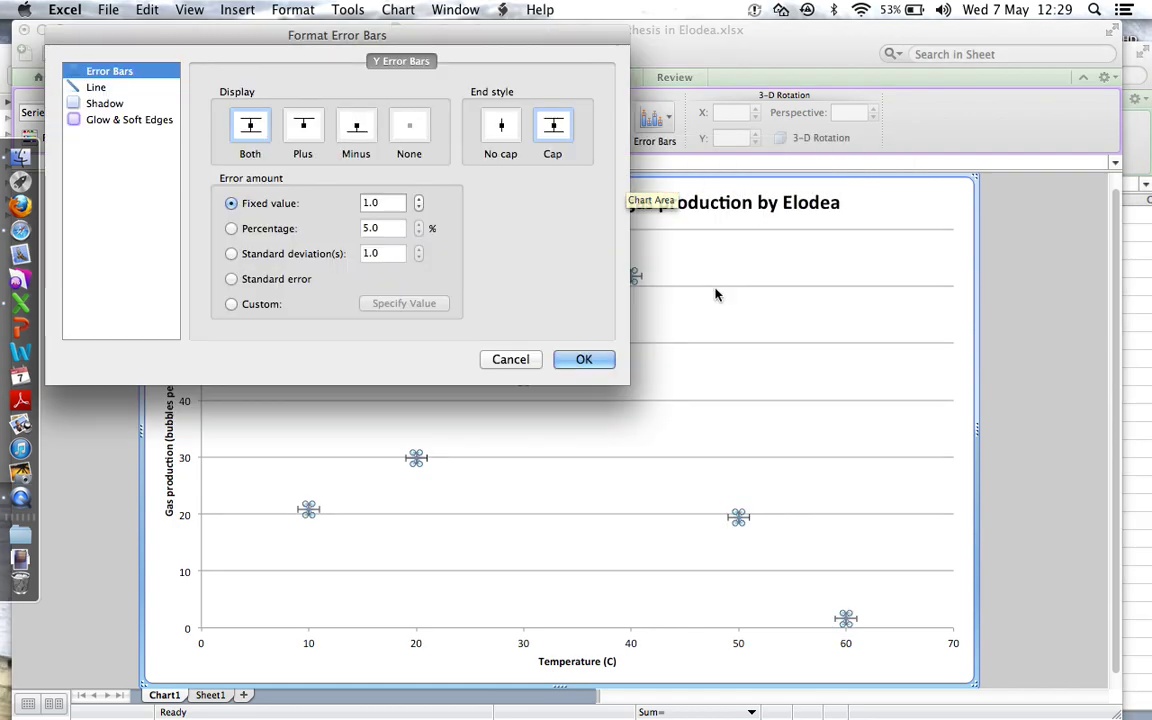
click(231, 305)
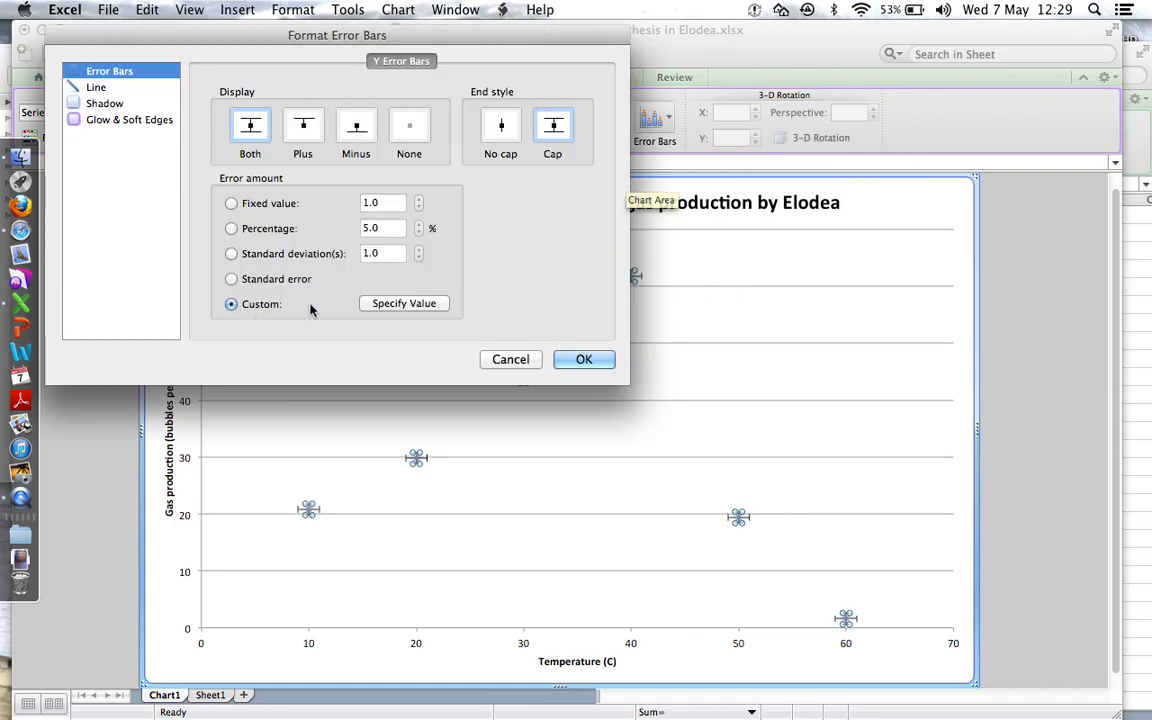
click(404, 304)
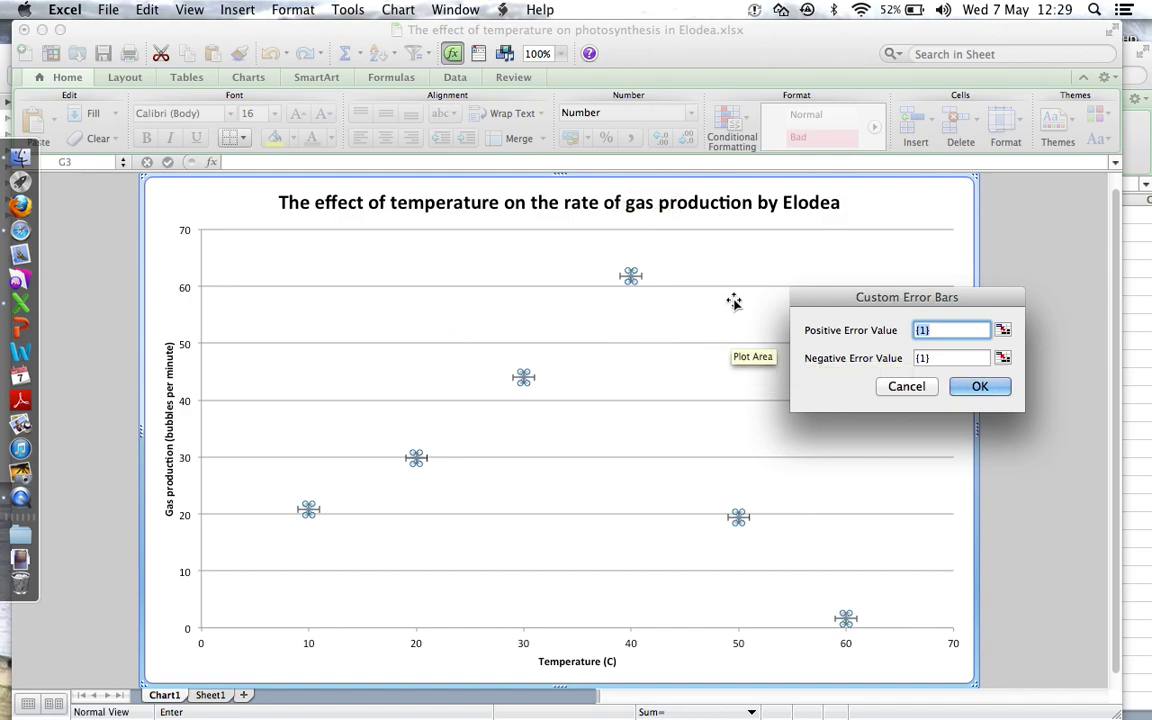
click(1003, 331)
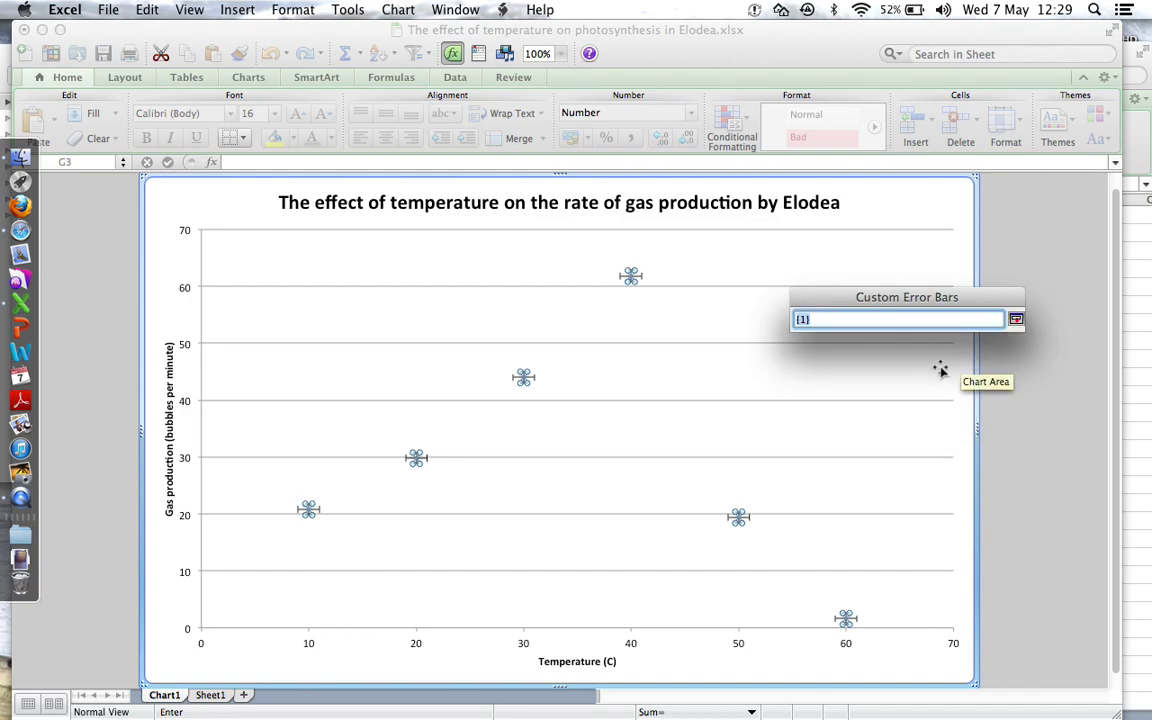
click(210, 695)
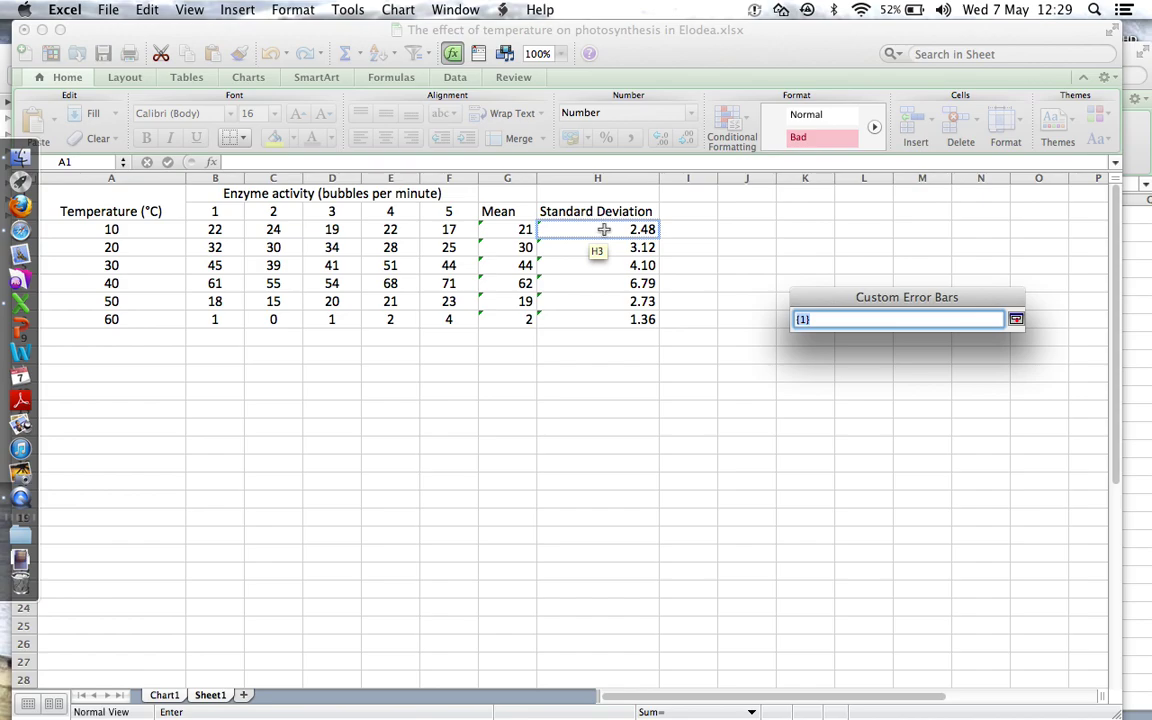
drag(604, 229, 604, 319)
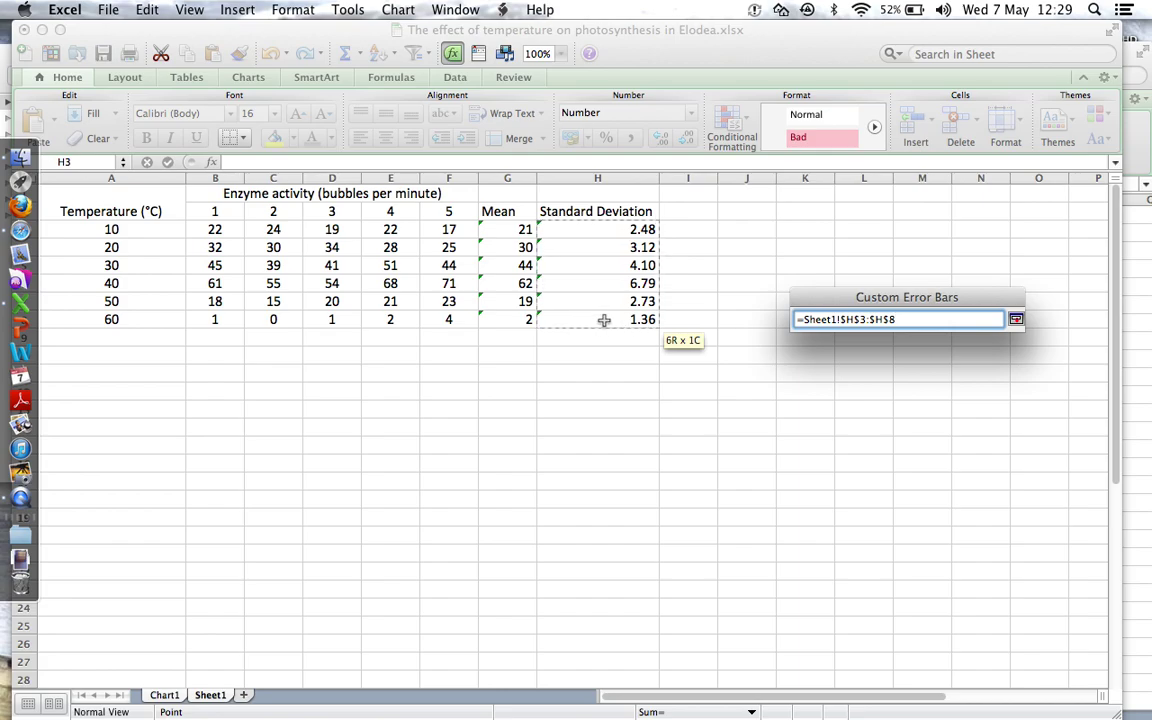
key(Return)
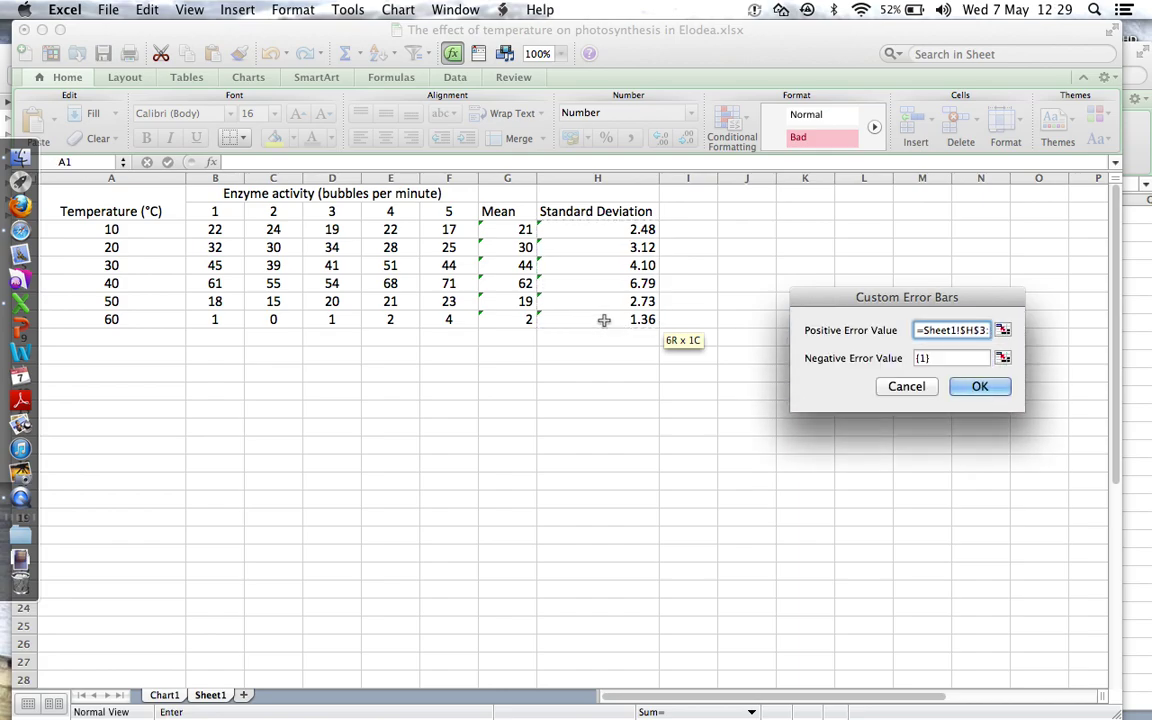
Take the negative error values from the standard deviations in Sheet1 cells H3:H8 and apply the custom error bars
click(1002, 360)
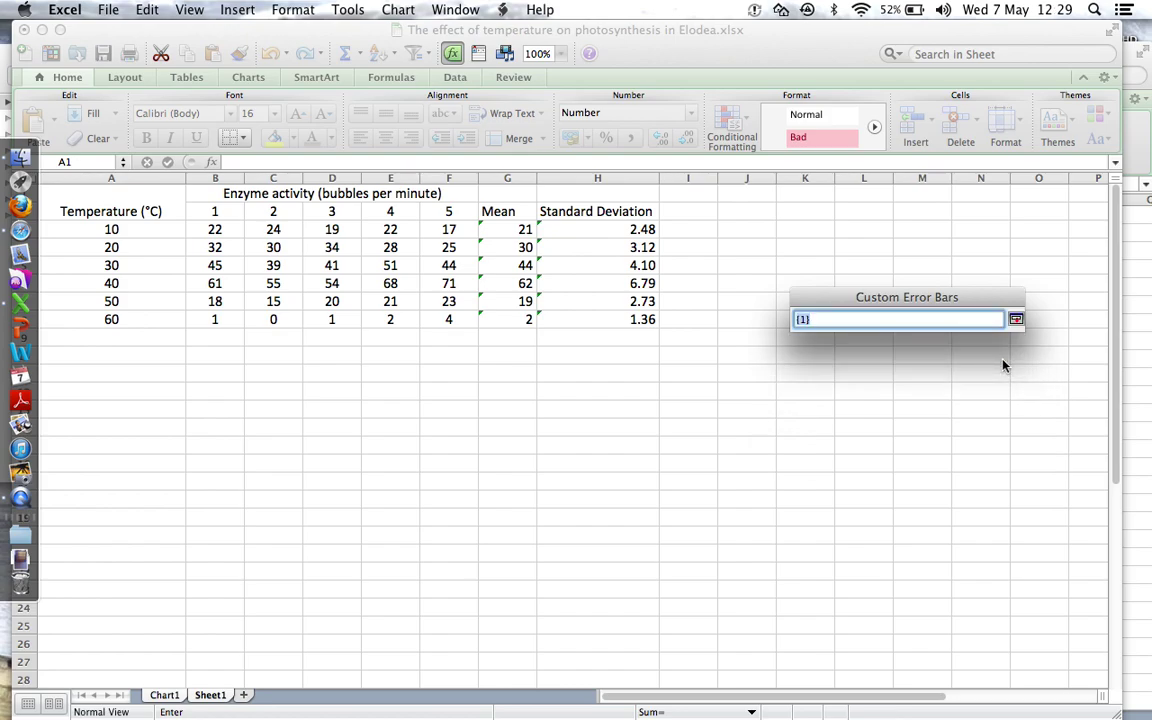
click(625, 232)
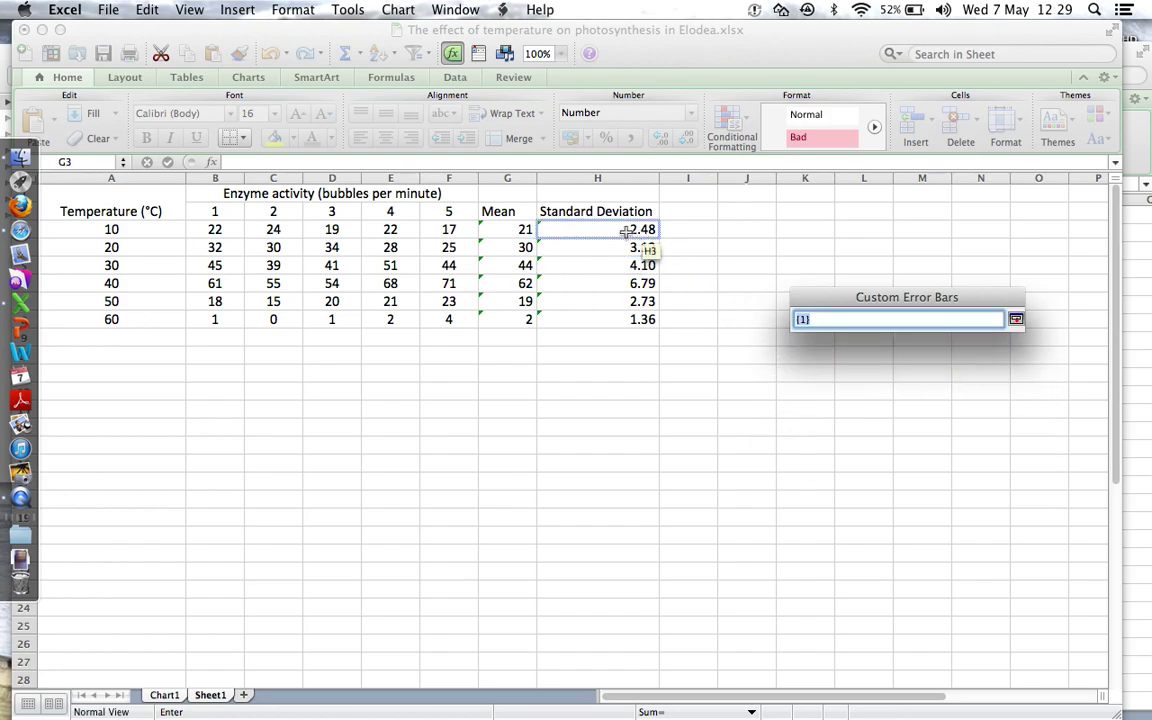
drag(625, 232, 628, 320)
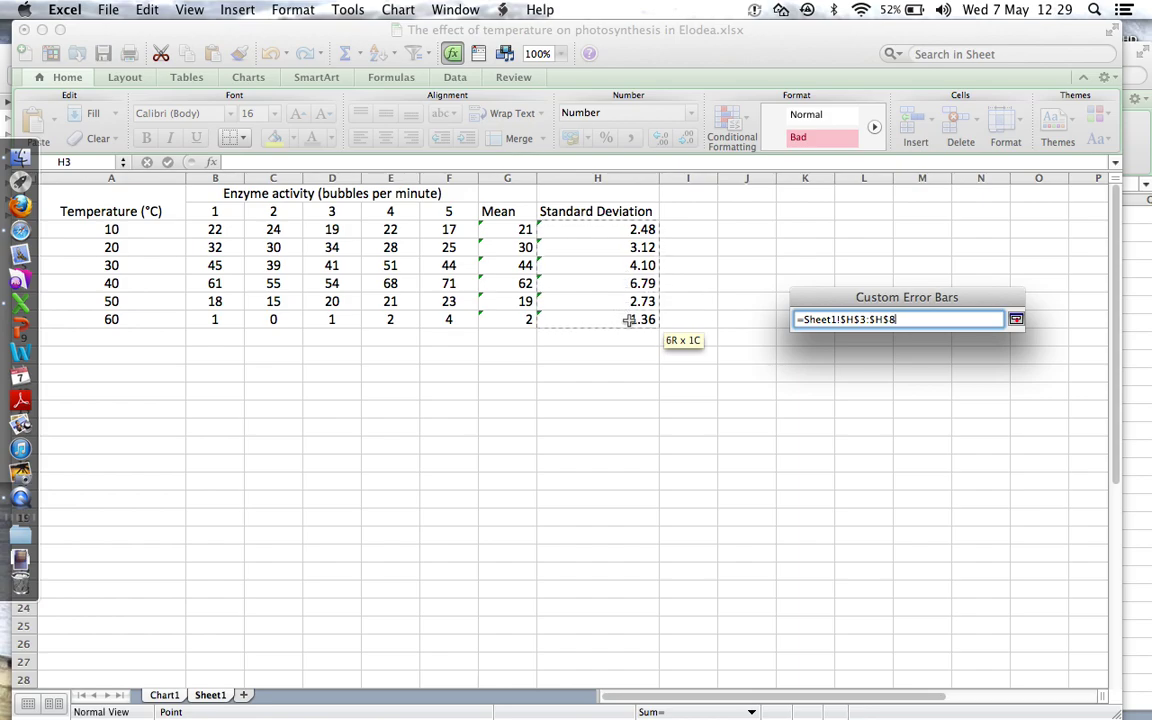
key(Return)
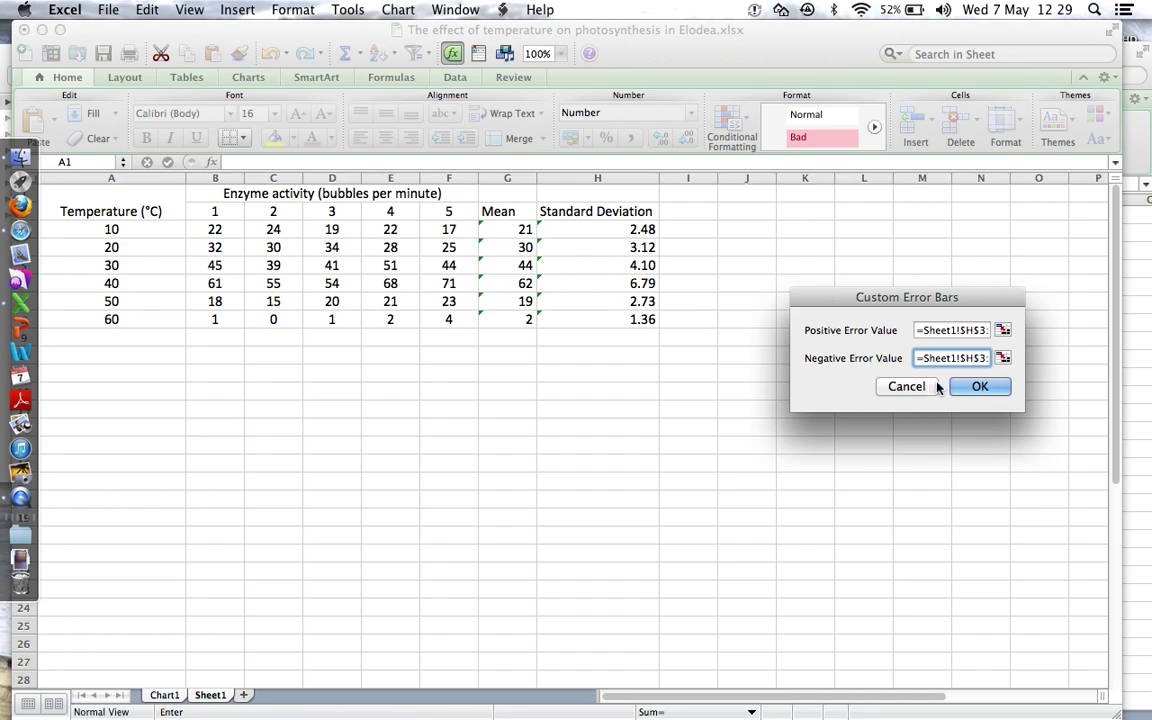
click(976, 388)
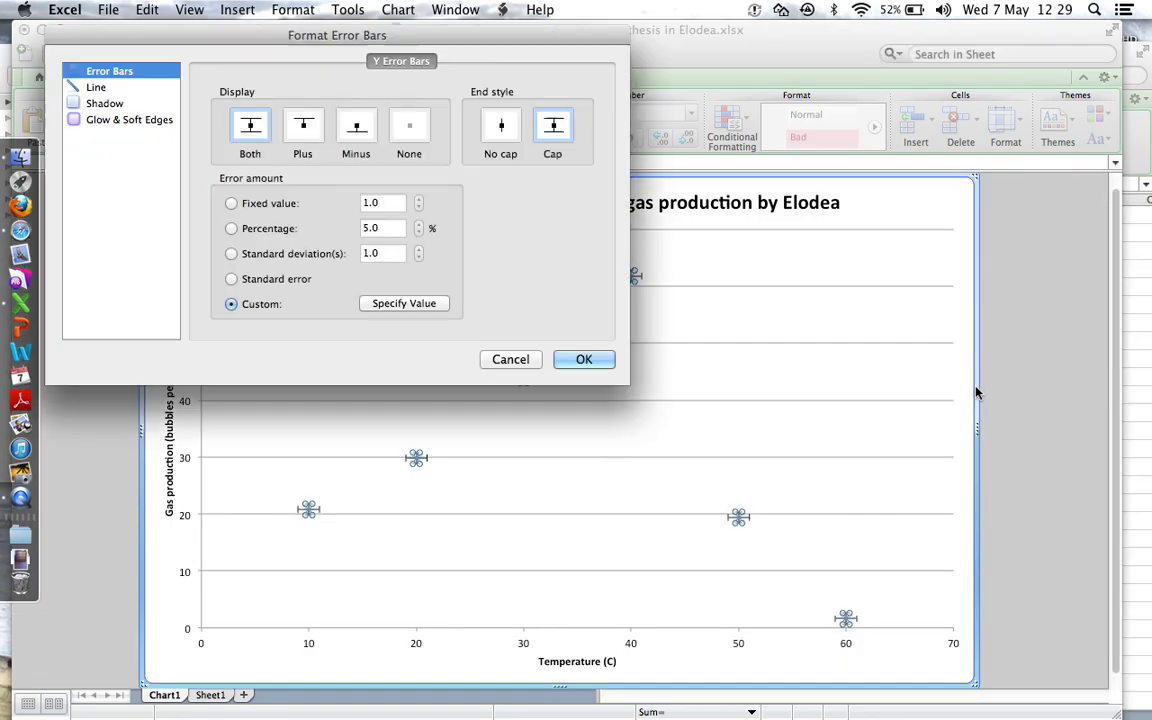
click(580, 360)
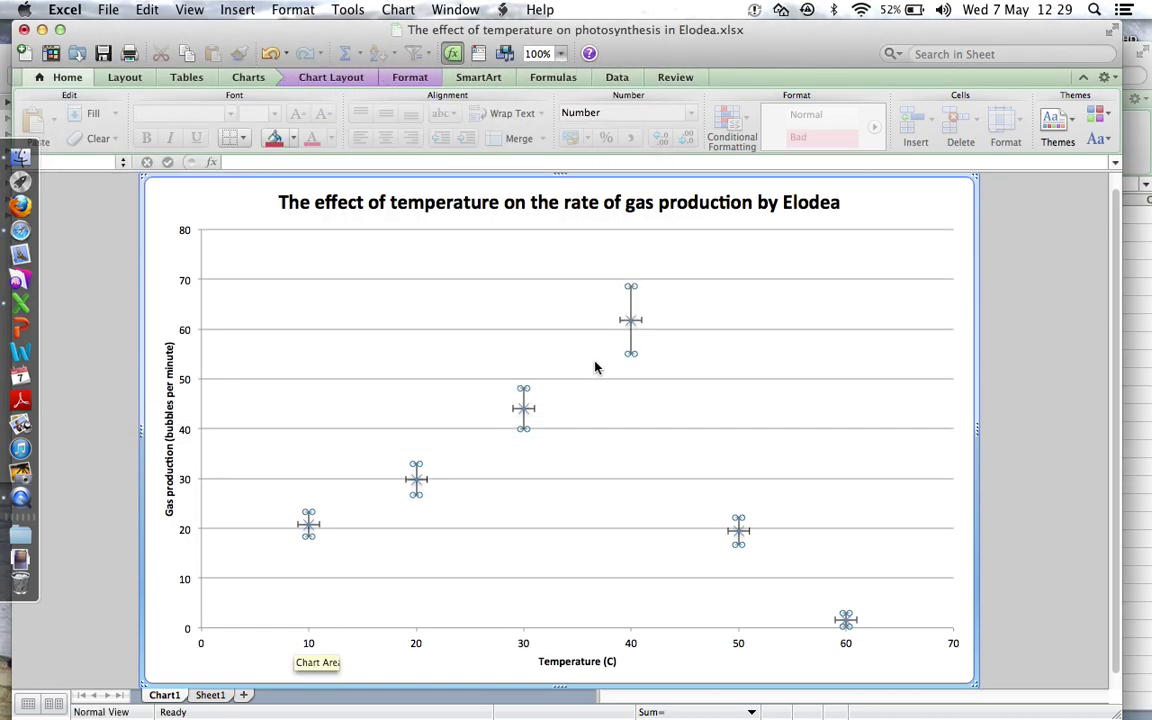
Delete the horizontal error bars from the data points
click(763, 358)
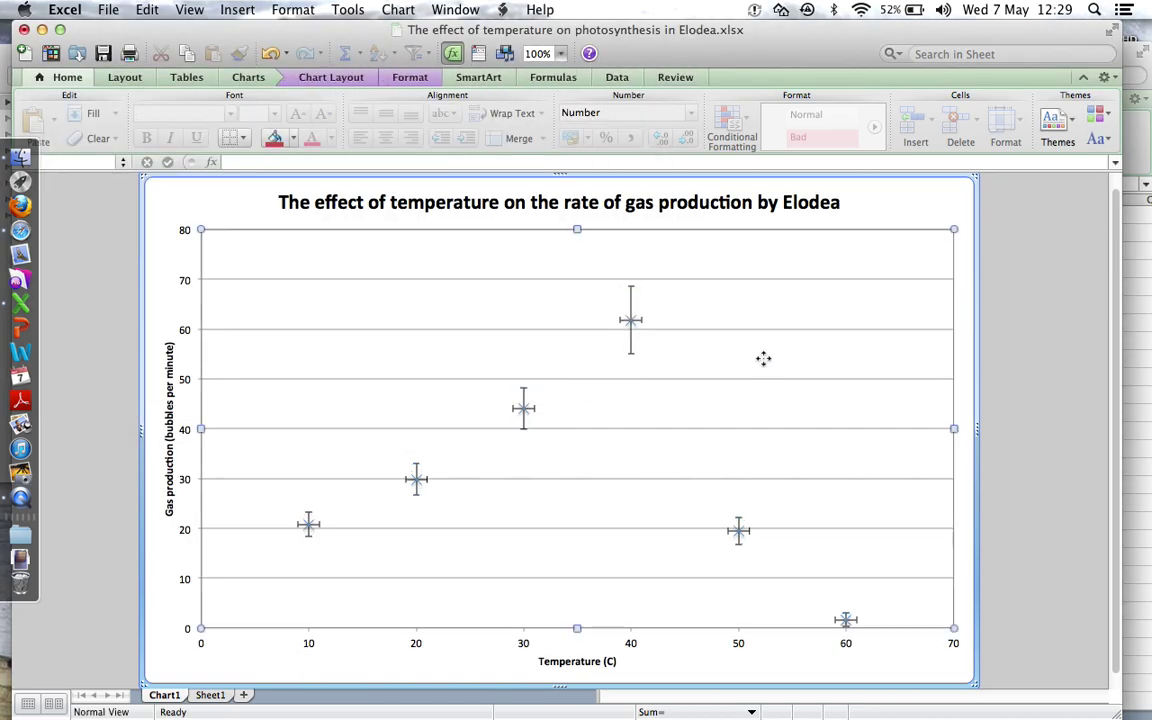
click(643, 324)
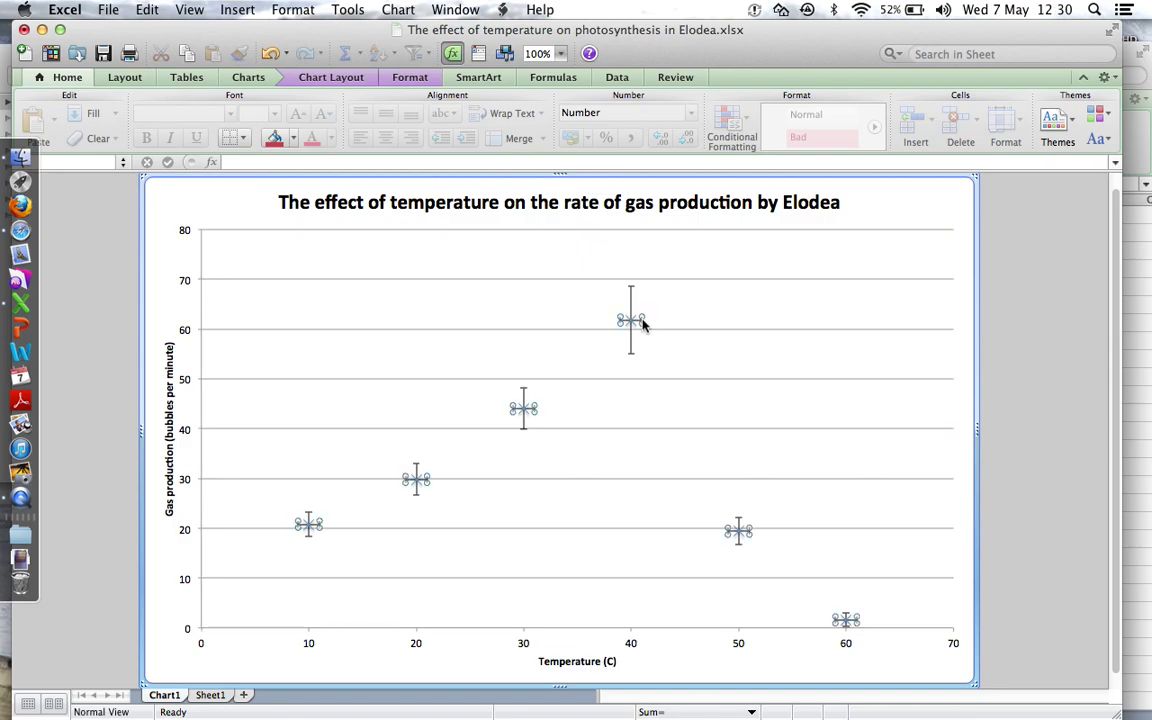
key(Delete)
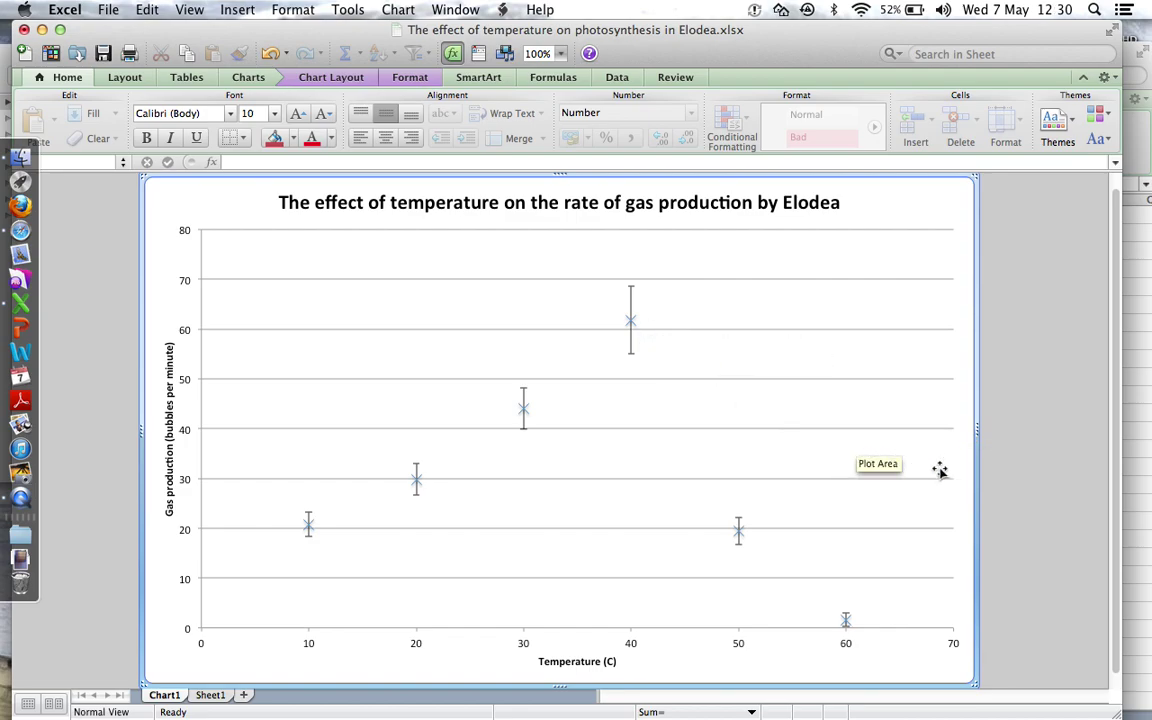